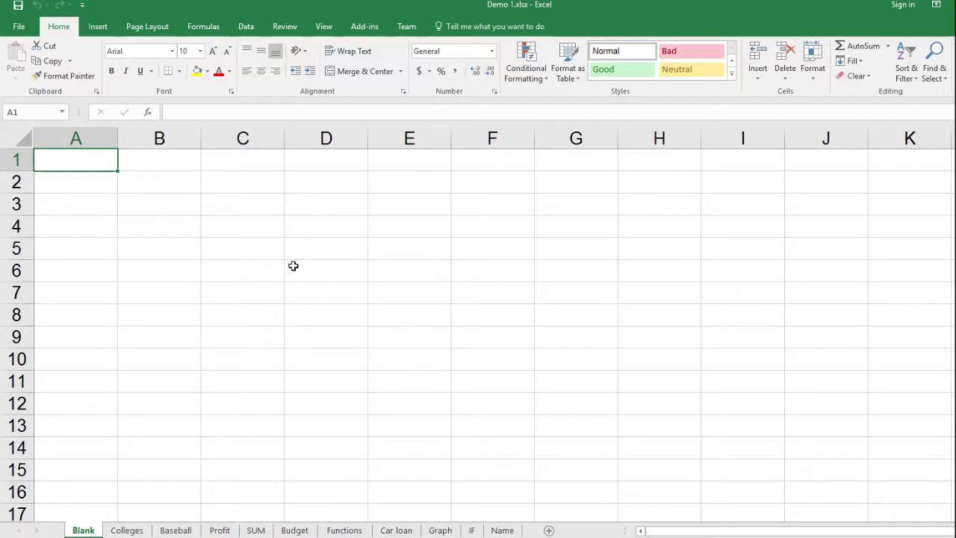
# - Move around the empty Blank sheet's top-left cells as far as F7, then return to A1
pyautogui.press('Down')
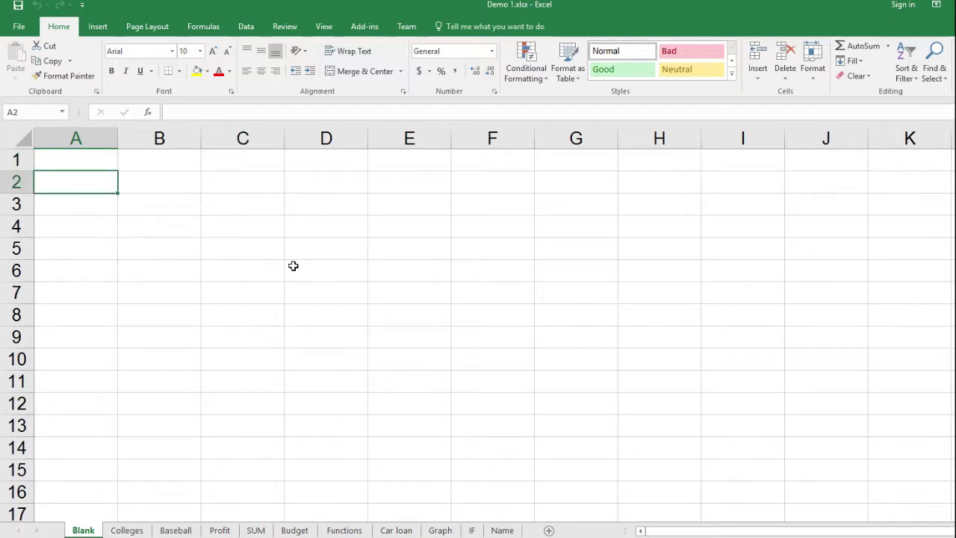
pyautogui.press('Right')
pyautogui.press('Down')
pyautogui.press('Down')
pyautogui.press('Right')
pyautogui.press('Right')
pyautogui.press('Right')
pyautogui.press('Right')
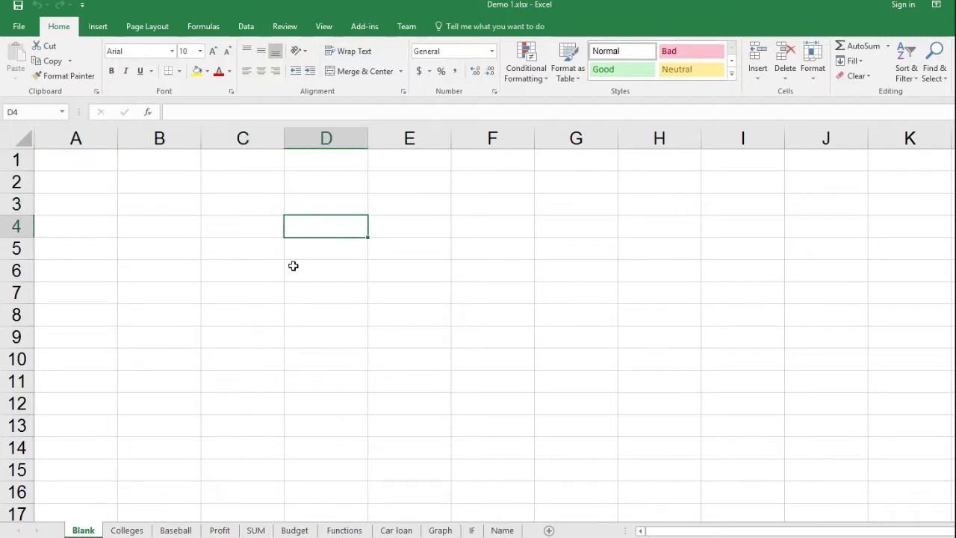
pyautogui.press('Down')
pyautogui.press('Down')
pyautogui.press('Down')
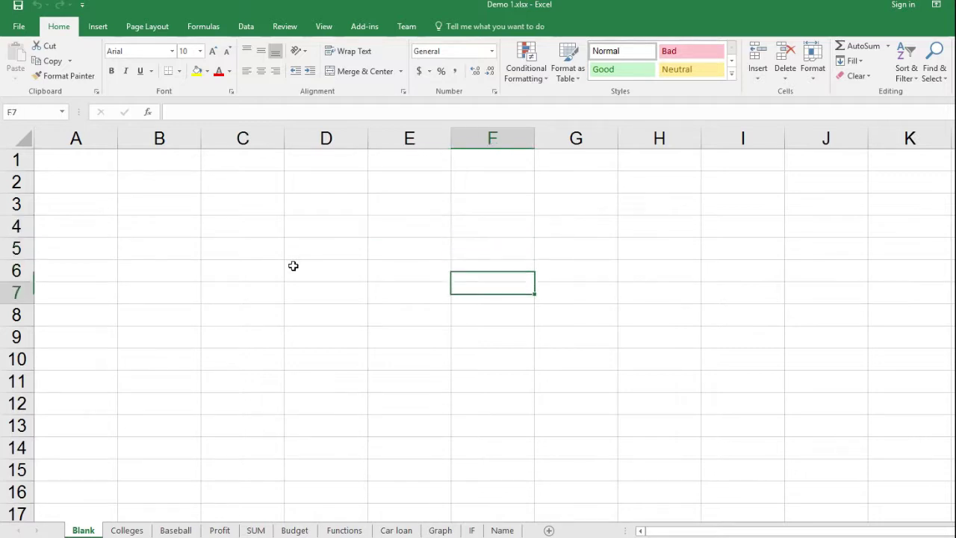
pyautogui.press('Left')
pyautogui.press('Left')
pyautogui.press('Left')
pyautogui.press('Left')
pyautogui.press('Left')
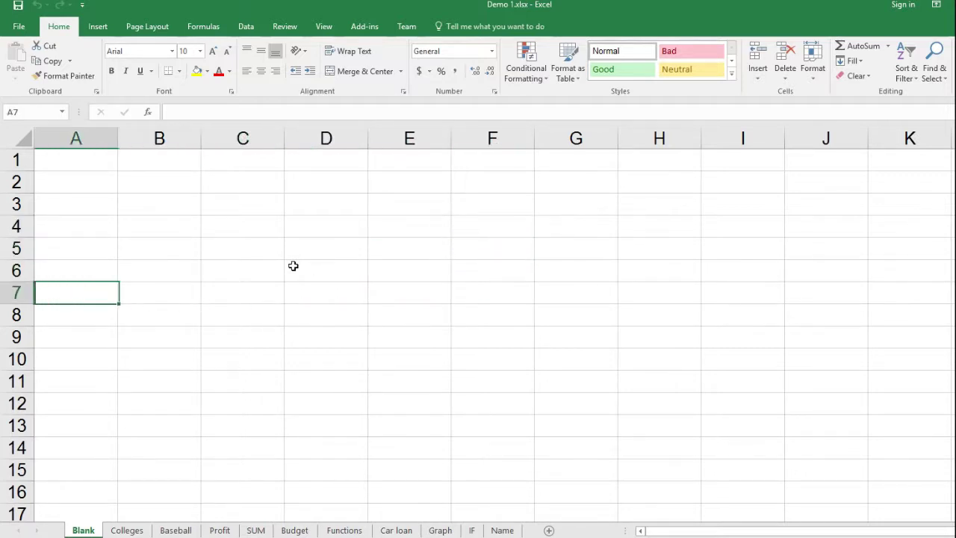
pyautogui.press('Up')
pyautogui.press('Up')
pyautogui.press('Up')
pyautogui.press('Up')
pyautogui.press('Up')
pyautogui.press('Up')
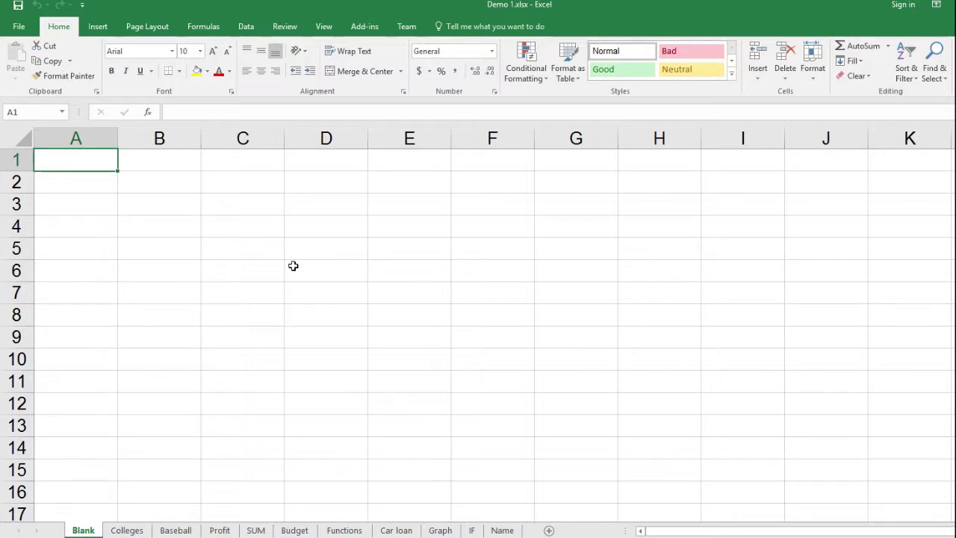
pyautogui.press('Down')
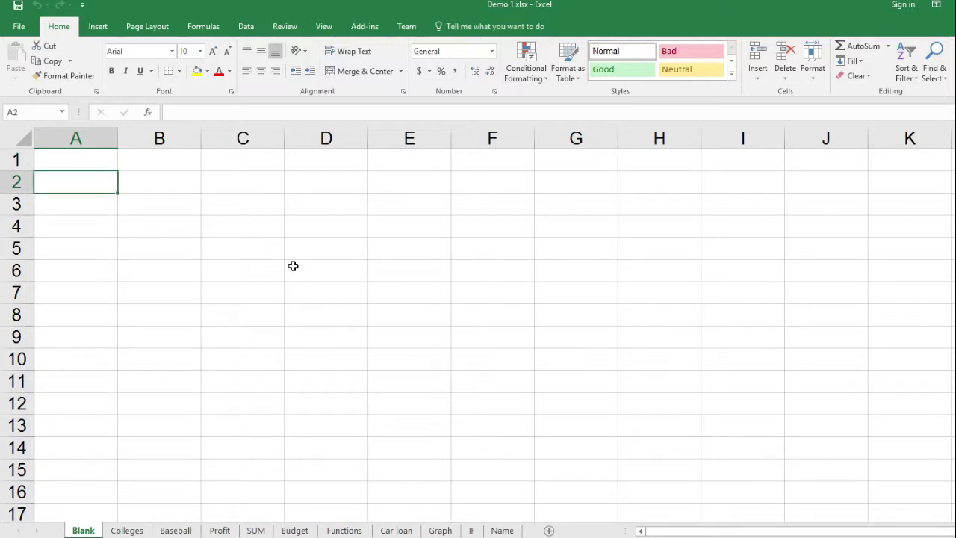
pyautogui.press('Down')
pyautogui.press('Down')
pyautogui.press('Up')
pyautogui.press('Up')
pyautogui.press('Up')
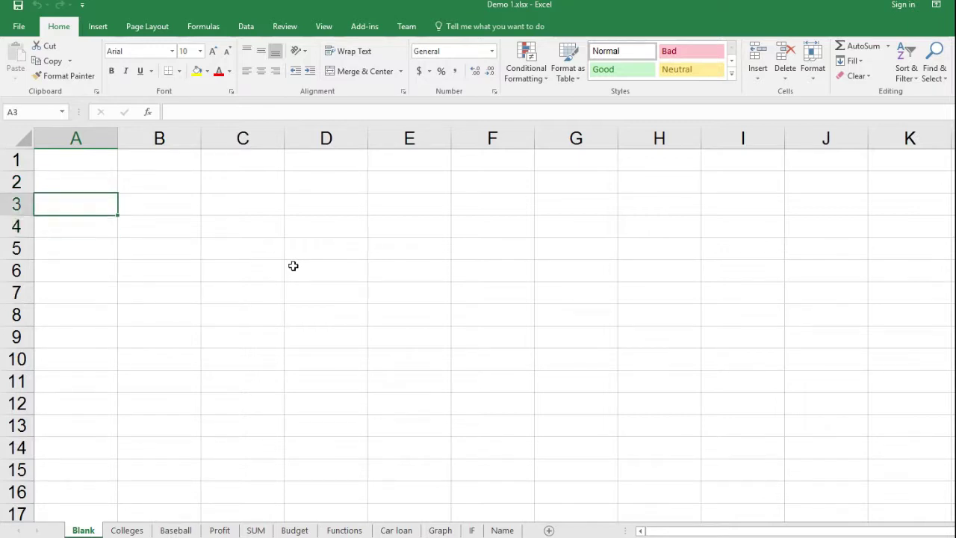
pyautogui.press('Right')
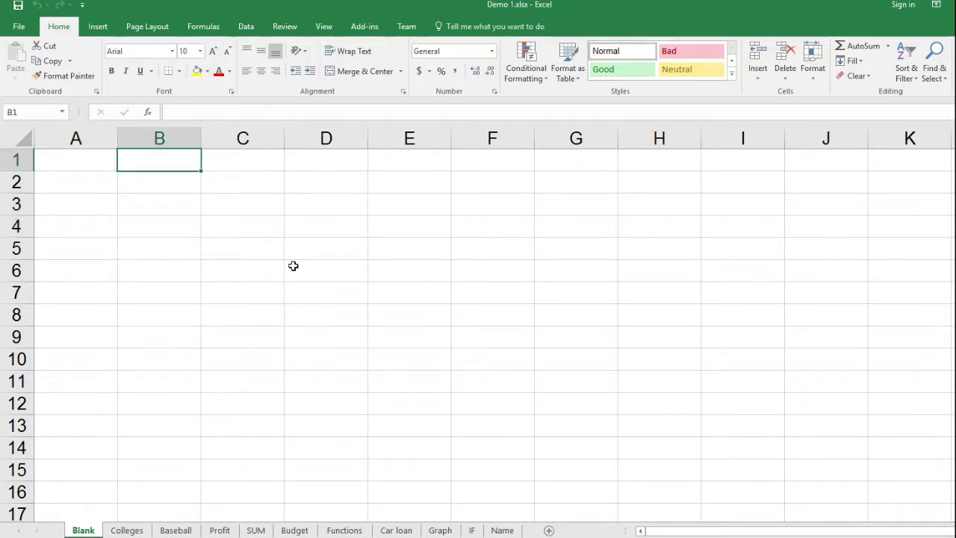
pyautogui.press('Right')
pyautogui.press('Right')
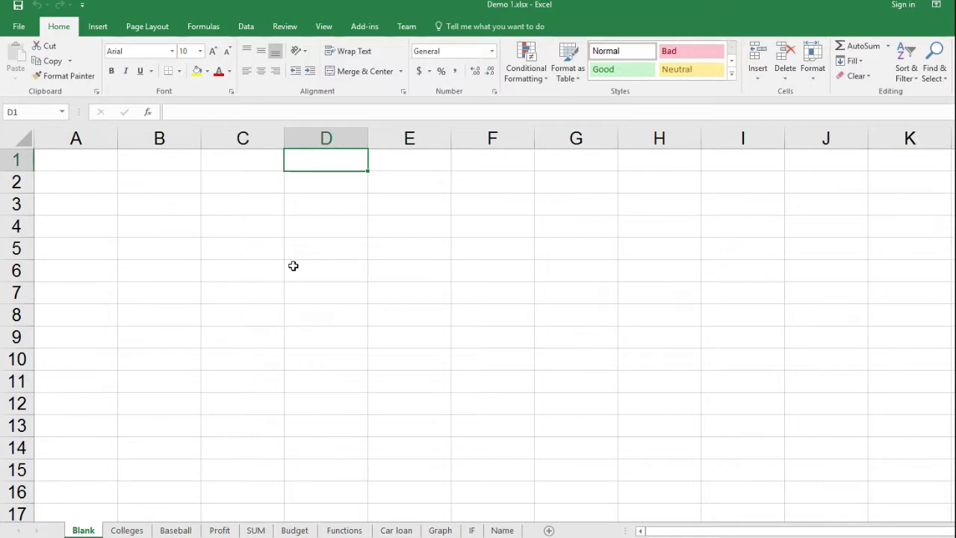
pyautogui.press('Left')
pyautogui.press('Left')
pyautogui.press('Left')
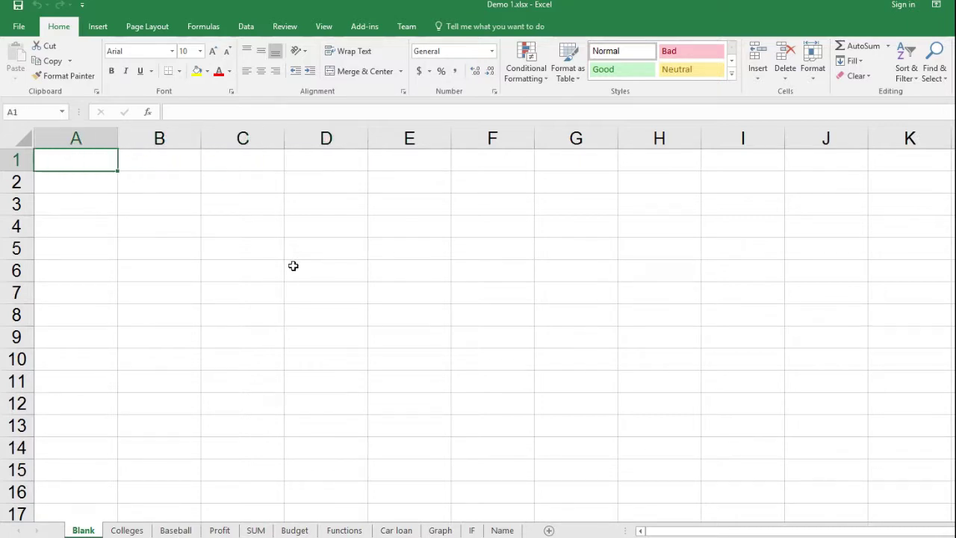
# - Move down column A to row 73 and back to the top
pyautogui.press('Down')
pyautogui.press('Down')
pyautogui.press('Down')
pyautogui.press('Down')
pyautogui.press('Down')
pyautogui.press('Down')
pyautogui.press('Down')
pyautogui.press('Down')
pyautogui.press('Down')
pyautogui.press('Down')
pyautogui.press('Down')
pyautogui.press('Down')
pyautogui.press('Down')
pyautogui.press('Down')
pyautogui.press('Down')
pyautogui.press('Down')
pyautogui.press('Down')
pyautogui.press('Down')
pyautogui.press('Down')
pyautogui.press('Down')
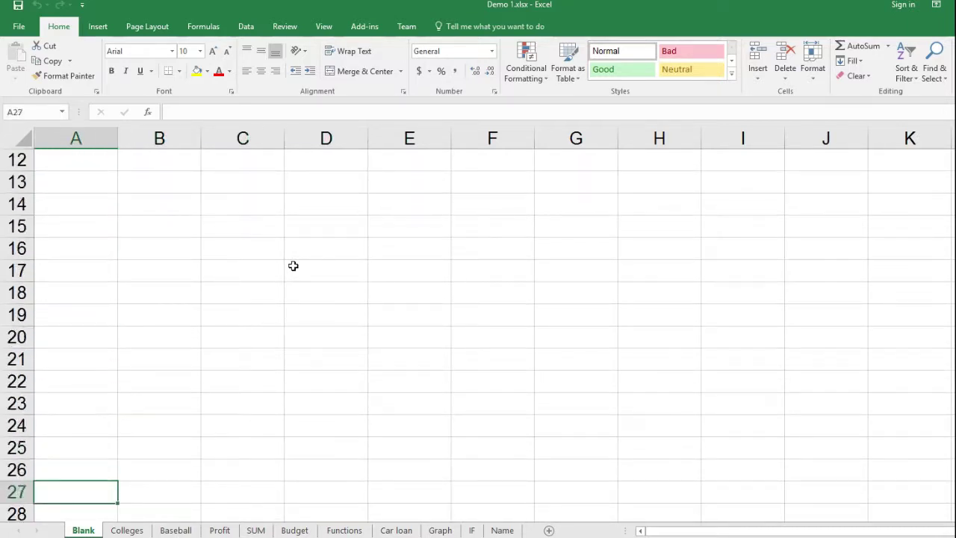
pyautogui.press('Down')
pyautogui.press('Down')
pyautogui.press('Down')
pyautogui.press('Down')
pyautogui.press('Down')
pyautogui.press('Down')
pyautogui.press('Down')
pyautogui.press('Down')
pyautogui.press('Down')
pyautogui.press('Down')
pyautogui.press('Down')
pyautogui.press('Down')
pyautogui.press('Down')
pyautogui.press('Down')
pyautogui.press('Down')
pyautogui.press('Down')
pyautogui.press('Down')
pyautogui.press('Down')
pyautogui.press('Down')
pyautogui.press('Down')
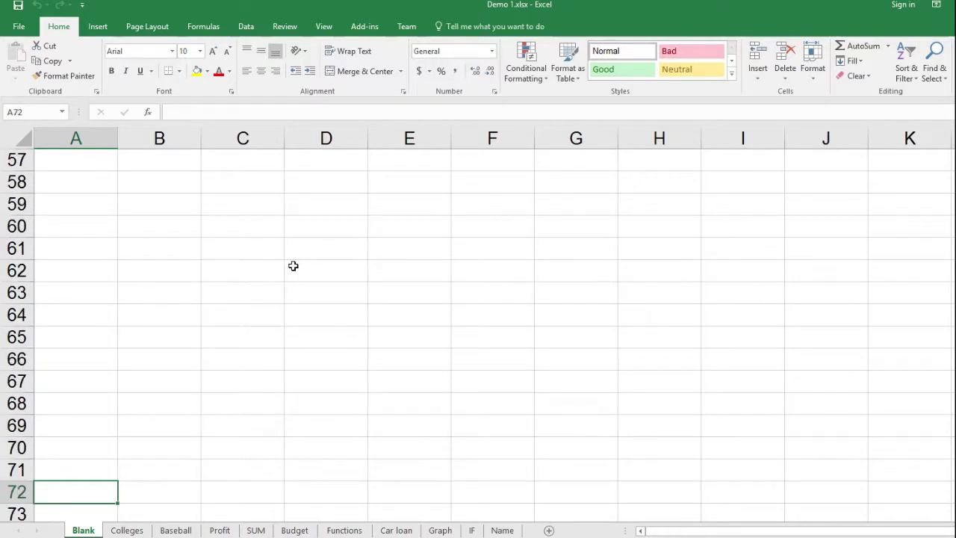
pyautogui.press('Down')
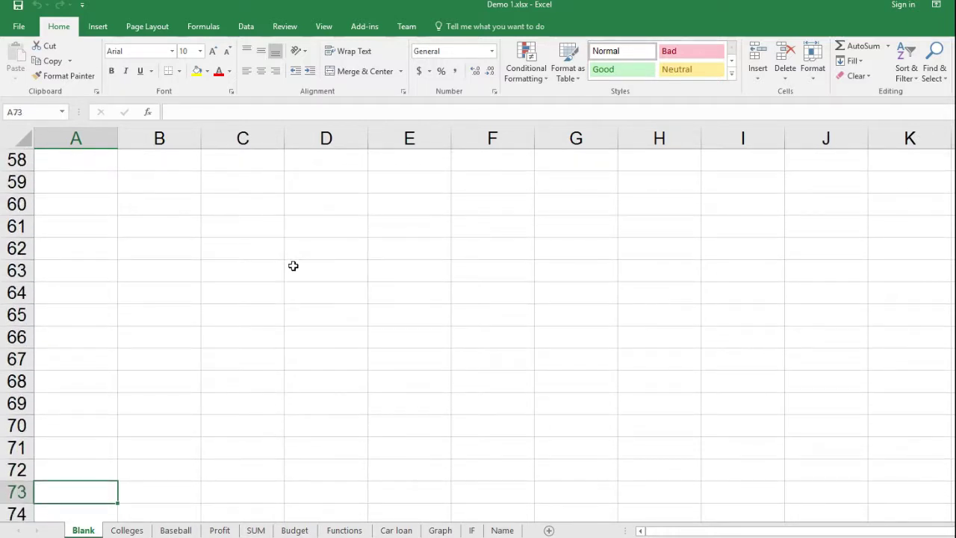
pyautogui.press('Up')
pyautogui.press('Up')
pyautogui.press('Up')
pyautogui.press('Up')
pyautogui.press('Up')
pyautogui.press('Up')
pyautogui.press('Up')
pyautogui.press('Up')
pyautogui.press('Up')
pyautogui.press('Up')
pyautogui.press('Up')
pyautogui.press('Up')
pyautogui.press('Up')
pyautogui.press('Up')
pyautogui.press('Up')
pyautogui.press('Up')
pyautogui.press('Up')
pyautogui.press('Up')
pyautogui.press('Up')
pyautogui.press('Up')
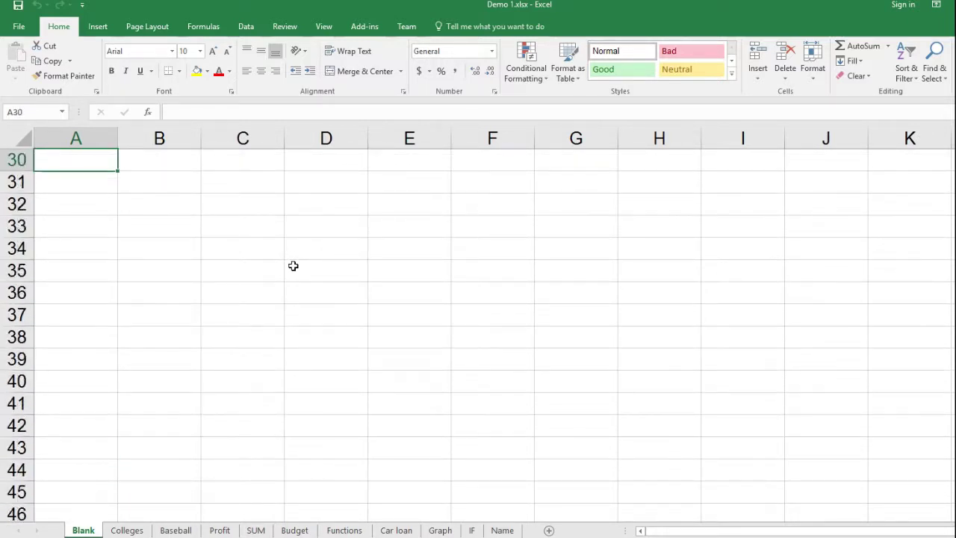
pyautogui.press('Up')
pyautogui.press('Up')
pyautogui.press('Up')
pyautogui.press('Up')
pyautogui.press('Up')
pyautogui.press('Up')
pyautogui.press('Up')
pyautogui.press('Up')
pyautogui.press('Up')
pyautogui.press('Up')
pyautogui.press('Up')
pyautogui.press('Up')
pyautogui.press('Up')
pyautogui.press('Up')
pyautogui.press('Up')
pyautogui.press('Up')
pyautogui.press('Up')
pyautogui.press('Up')
pyautogui.press('Up')
pyautogui.press('Up')
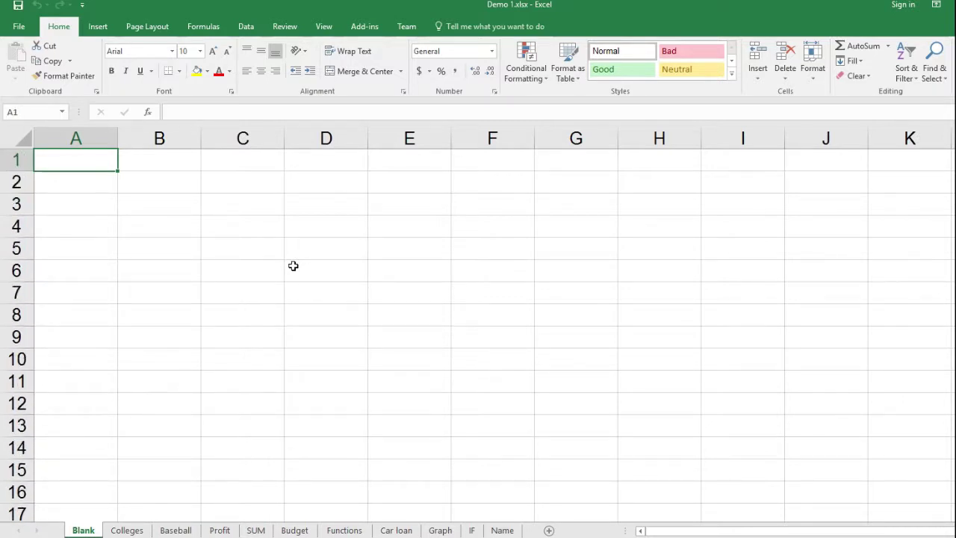
# - Move along row 1 past column Z out to AG, then jump back to A1
pyautogui.press('Right')
pyautogui.press('Right')
pyautogui.press('Right')
pyautogui.press('Right')
pyautogui.press('Right')
pyautogui.press('Right')
pyautogui.press('Right')
pyautogui.press('Right')
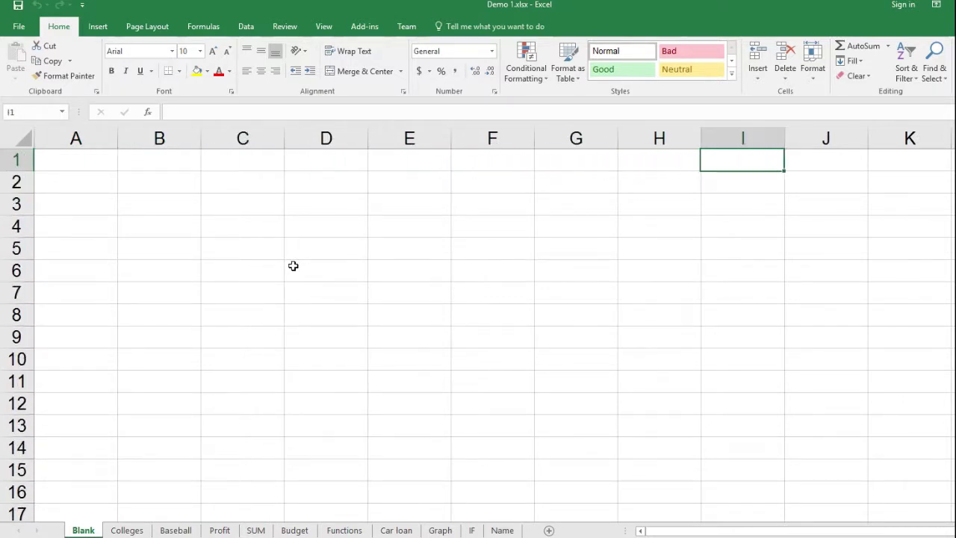
pyautogui.press('Right')
pyautogui.press('Right')
pyautogui.press('Right')
pyautogui.press('Right')
pyautogui.press('Right')
pyautogui.press('Right')
pyautogui.press('Right')
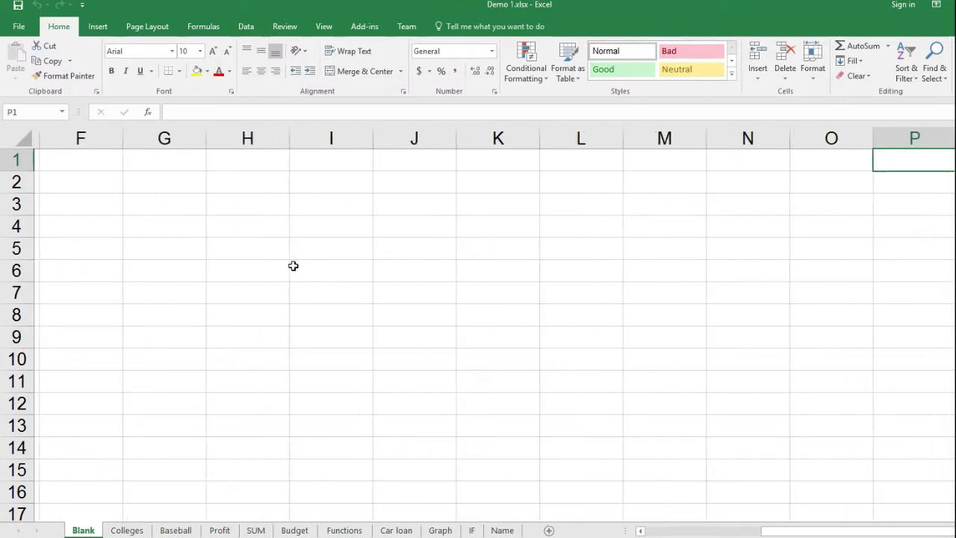
pyautogui.press('Right')
pyautogui.press('Right')
pyautogui.press('Right')
pyautogui.press('Right')
pyautogui.press('Right')
pyautogui.press('Right')
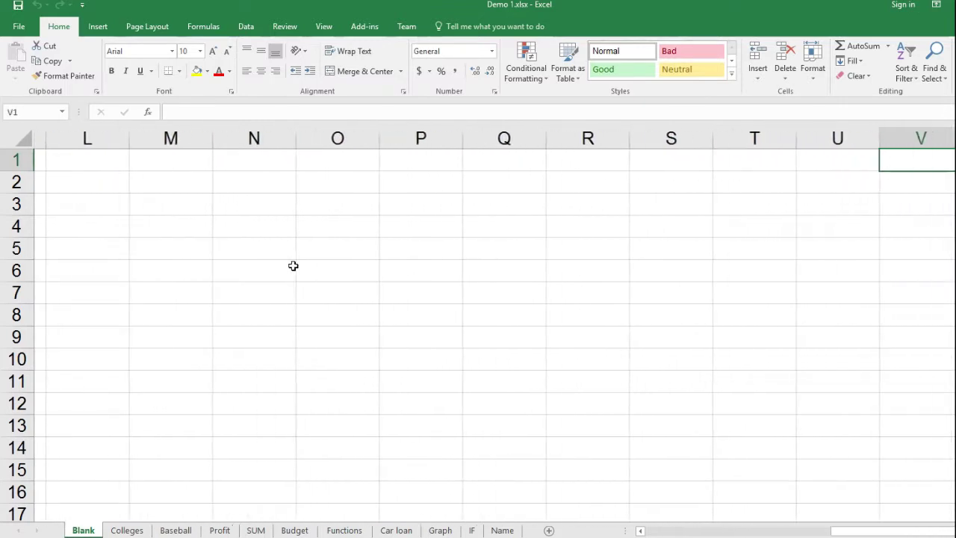
pyautogui.press('Right')
pyautogui.press('Right')
pyautogui.press('Right')
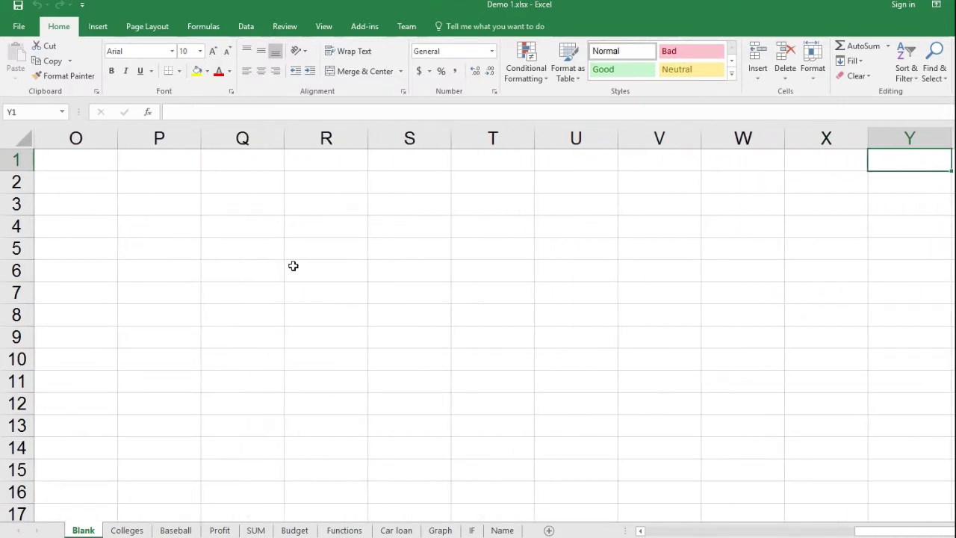
pyautogui.press('Right')
pyautogui.press('Right')
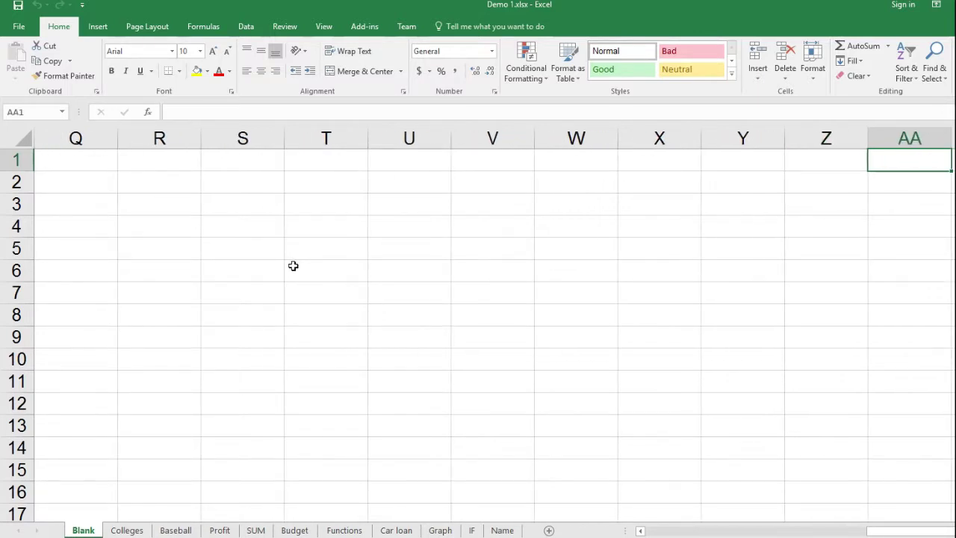
pyautogui.press('Right')
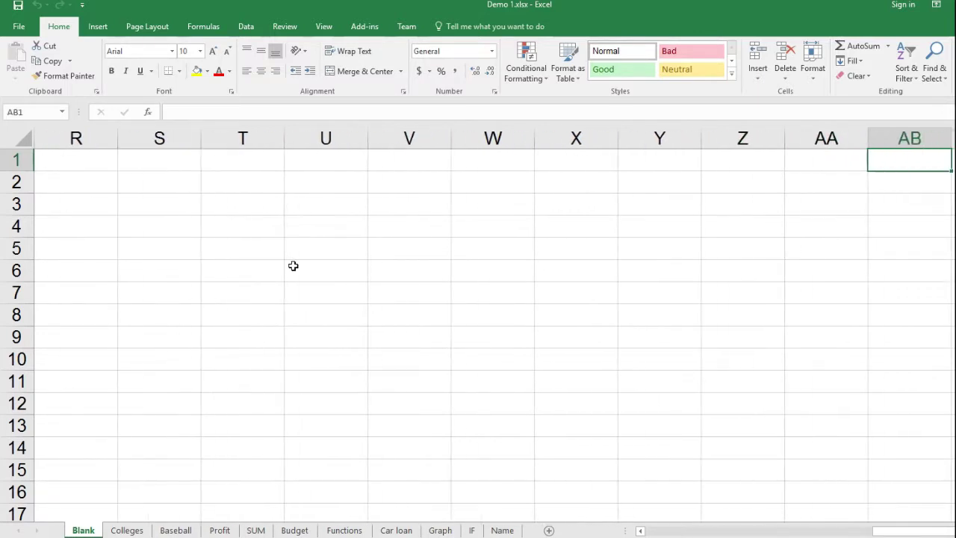
pyautogui.press('Right')
pyautogui.press('Right')
pyautogui.press('Right')
pyautogui.press('Right')
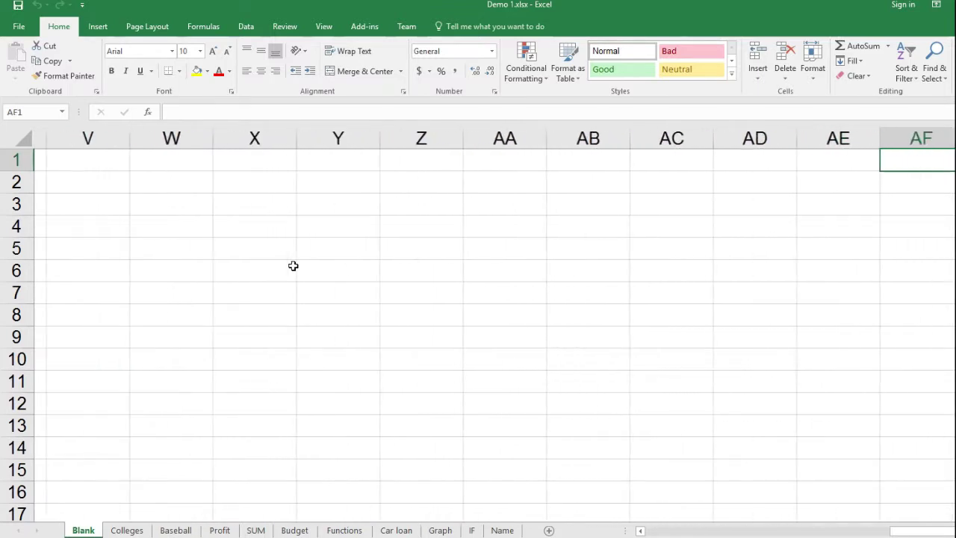
pyautogui.press('Right')
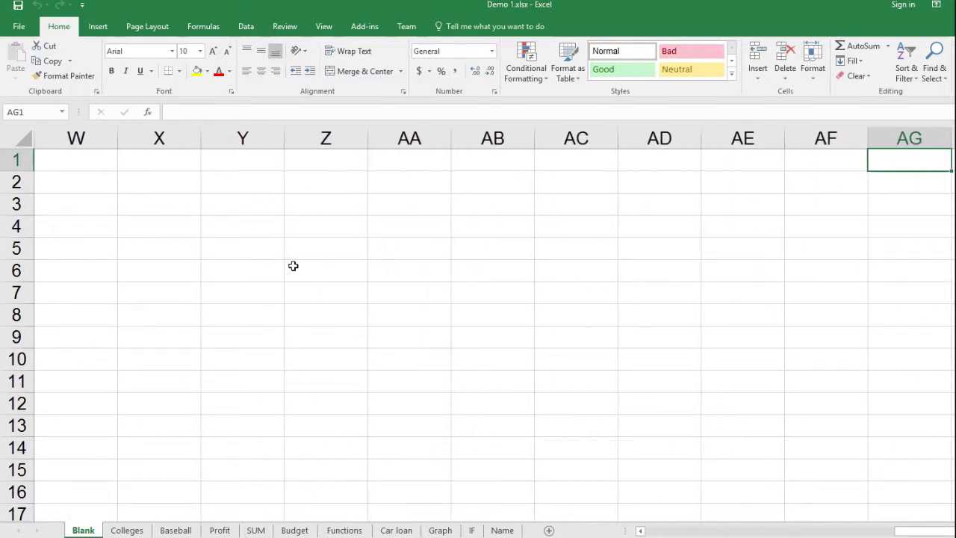
pyautogui.press('Left')
pyautogui.press('Left')
pyautogui.press('Left')
pyautogui.press('Left')
pyautogui.press('Left')
pyautogui.press('Left')
pyautogui.press('Left')
pyautogui.press('Left')
pyautogui.press('Left')
pyautogui.press('Left')
pyautogui.press('Left')
pyautogui.press('Left')
pyautogui.press('Left')
pyautogui.press('Left')
pyautogui.press('Left')
pyautogui.press('Left')
pyautogui.press('Left')
pyautogui.press('Left')
pyautogui.press('Left')
pyautogui.press('Left')
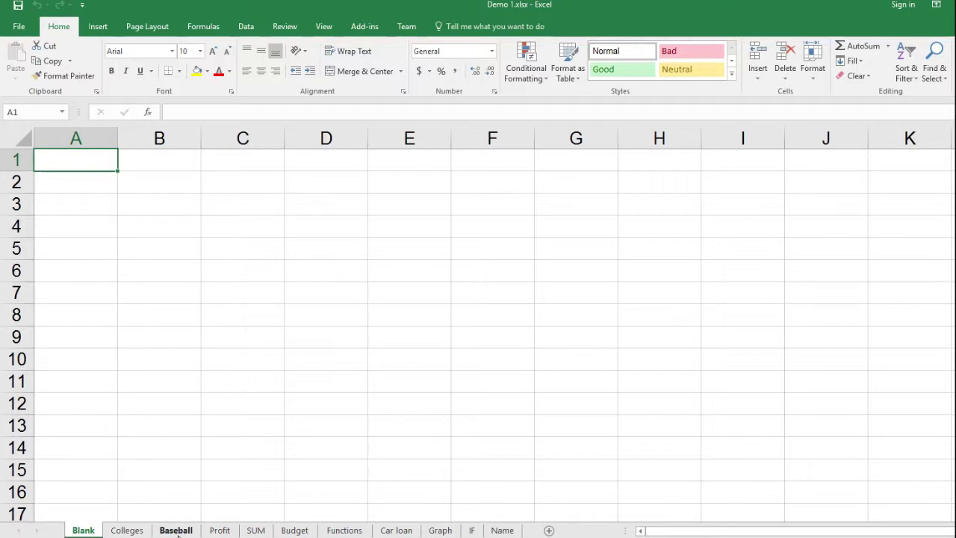
# - Browse the Colleges sheet from its last college up to the College and Phone headings, then switch to Baseball
pyautogui.click(127, 531)
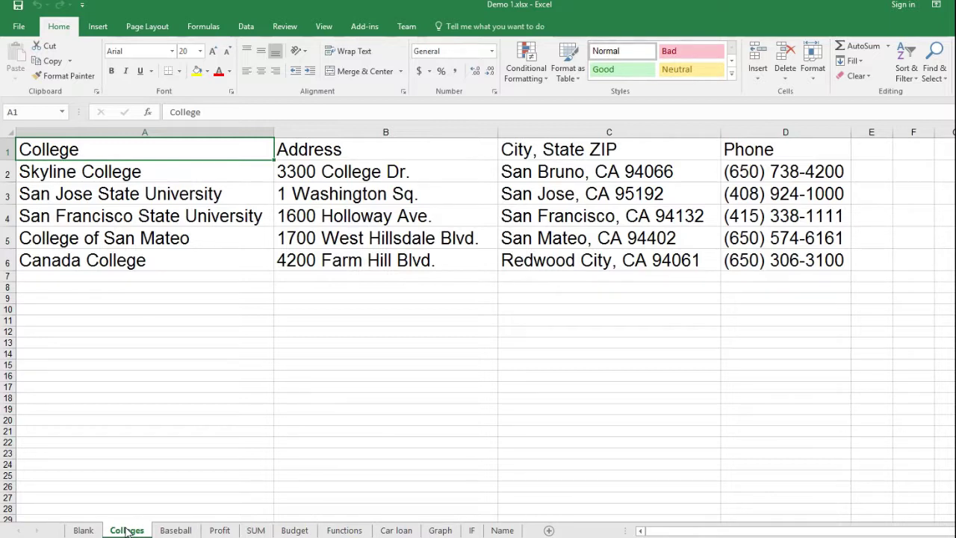
pyautogui.press('Down')
pyautogui.press('Down')
pyautogui.press('Down')
pyautogui.press('Down')
pyautogui.press('Down')
pyautogui.press('Down')
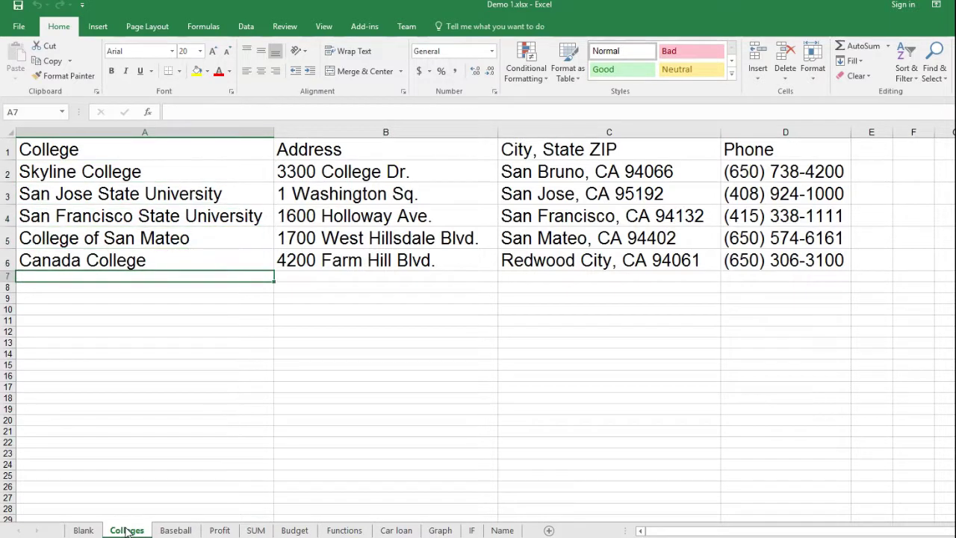
pyautogui.press('Up')
pyautogui.press('Up')
pyautogui.press('Up')
pyautogui.press('Up')
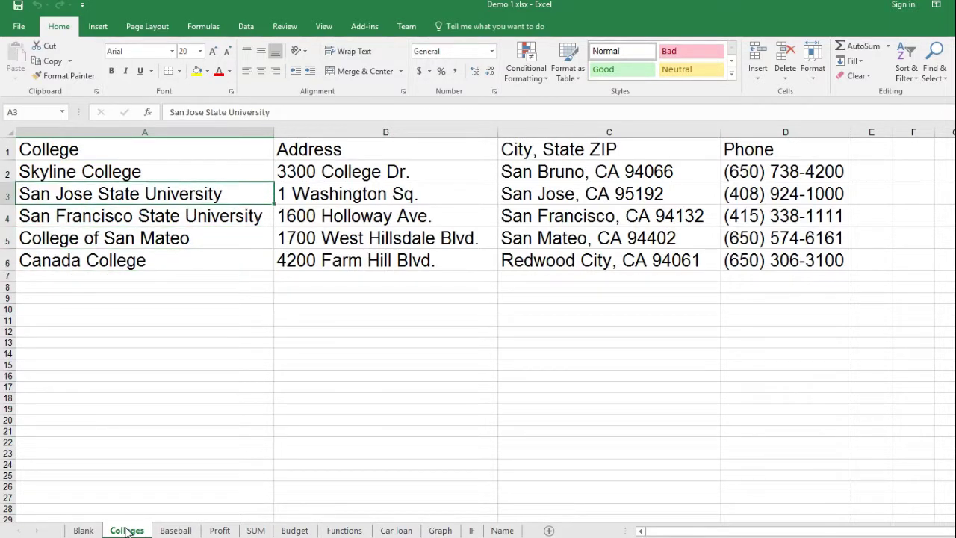
pyautogui.press('Up')
pyautogui.press('Up')
pyautogui.press('Right')
pyautogui.press('Right')
pyautogui.press('Right')
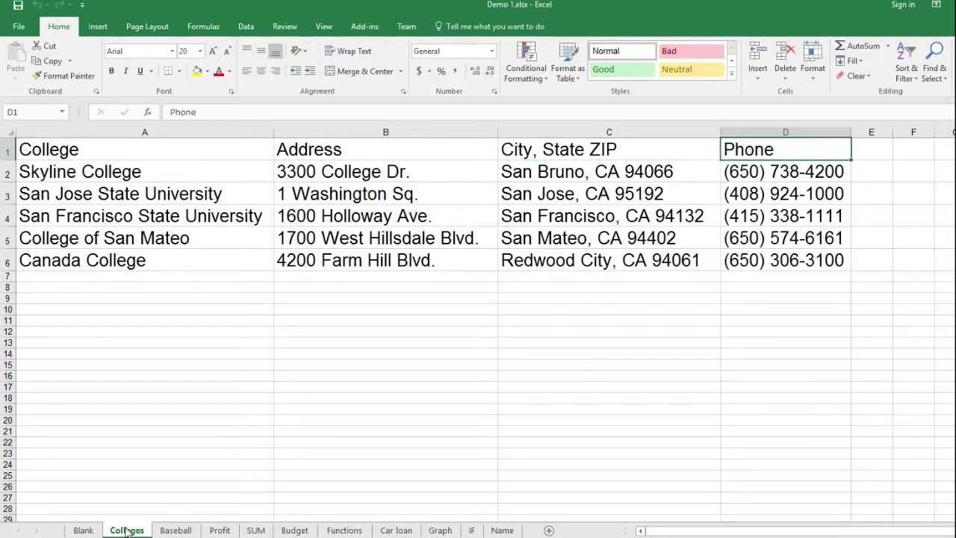
pyautogui.press('Left')
pyautogui.press('Left')
pyautogui.press('Left')
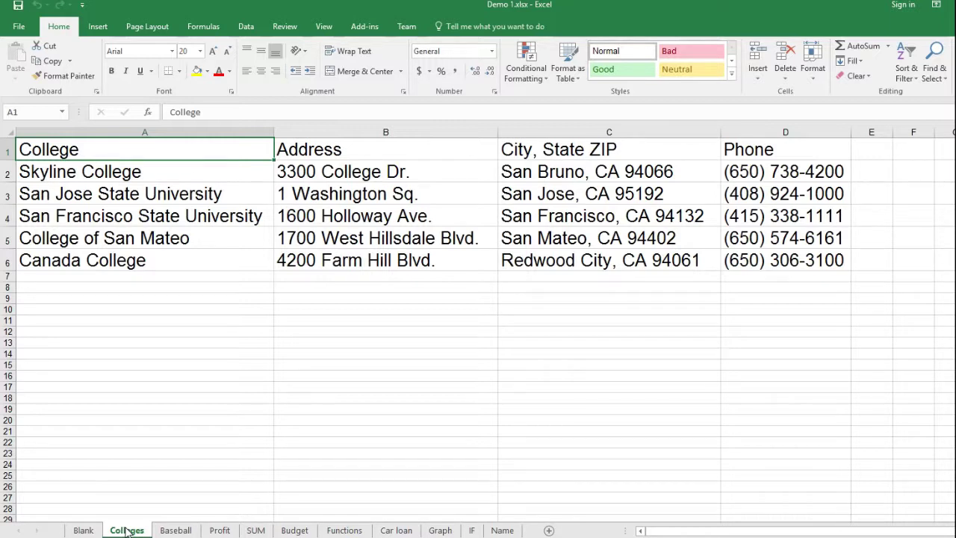
pyautogui.click(179, 531)
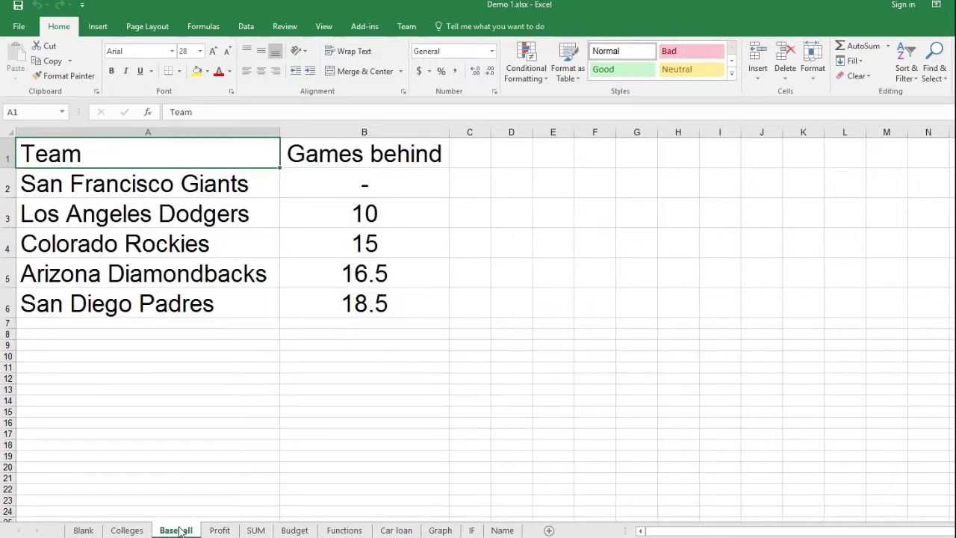
pyautogui.press('Down')
pyautogui.press('Down')
pyautogui.press('Down')
pyautogui.press('Down')
pyautogui.press('Down')
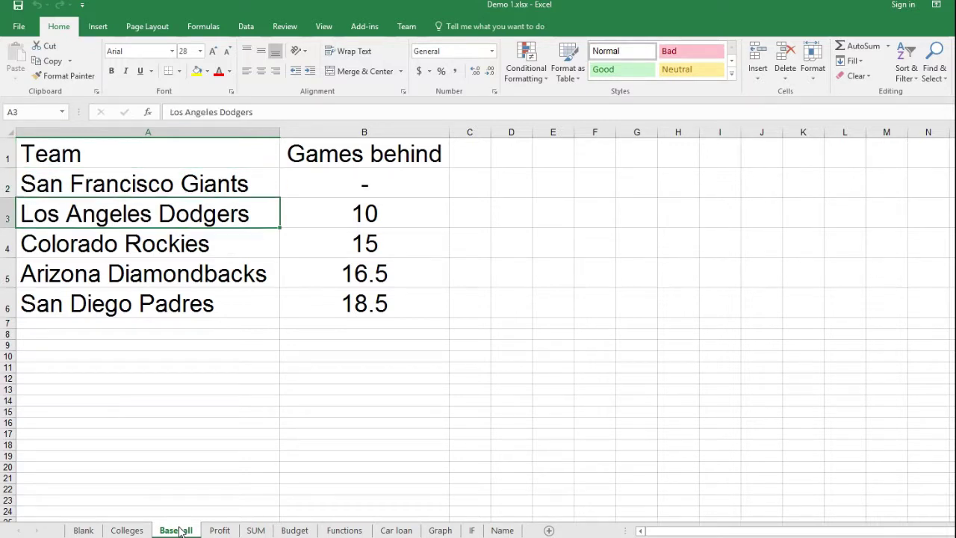
pyautogui.press('Up')
pyautogui.press('Up')
pyautogui.press('Up')
pyautogui.press('Up')
pyautogui.press('Up')
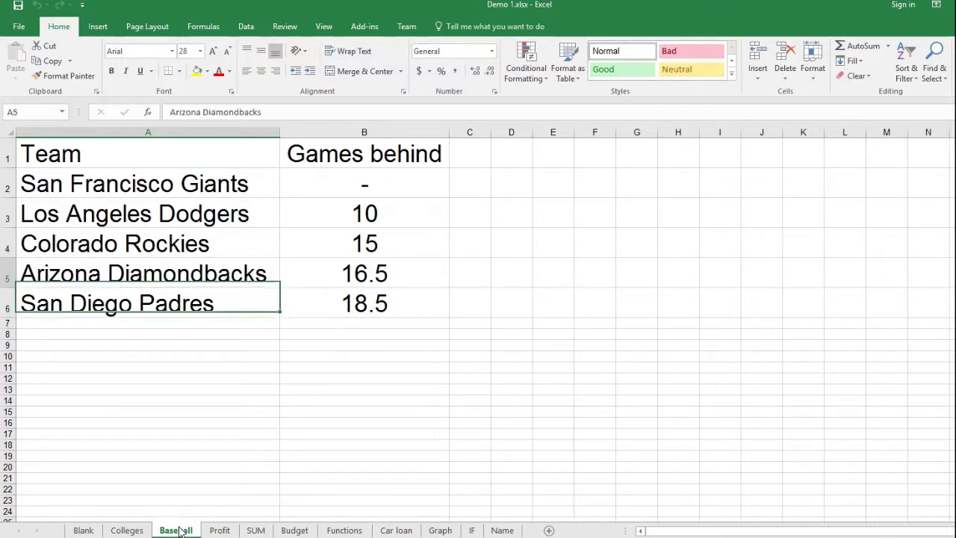
pyautogui.press('Right')
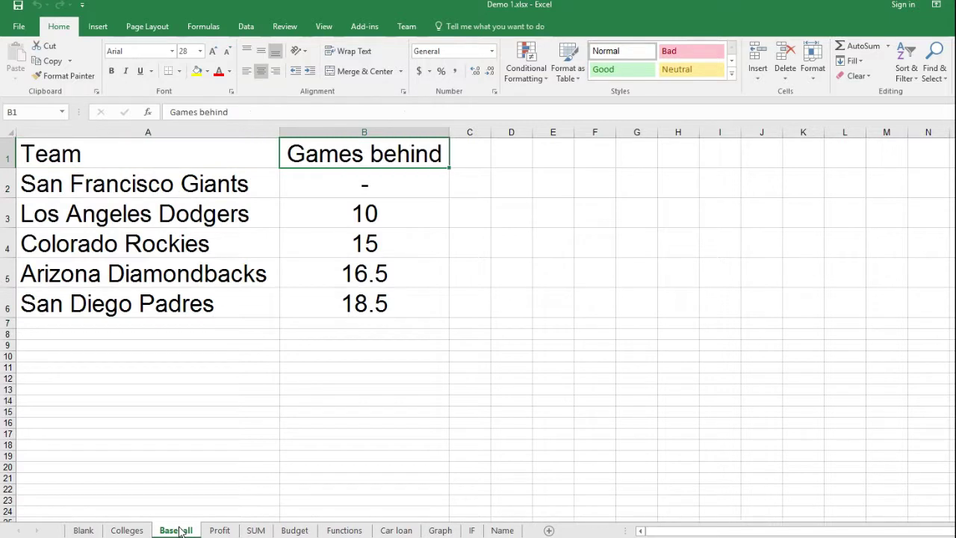
pyautogui.press('Down')
pyautogui.press('Down')
pyautogui.press('Down')
pyautogui.press('Down')
pyautogui.press('Down')
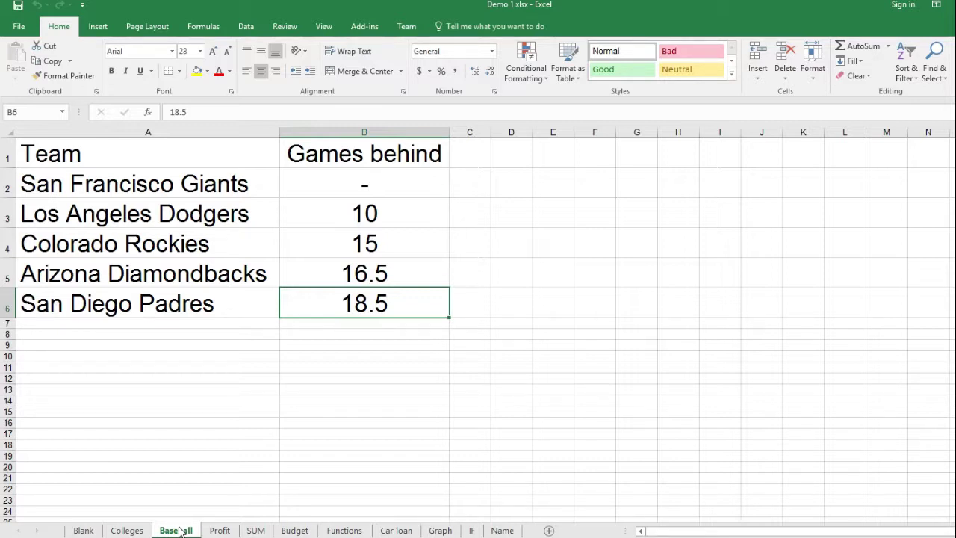
pyautogui.press('Up')
pyautogui.press('Up')
pyautogui.press('Up')
pyautogui.press('Up')
pyautogui.press('Up')
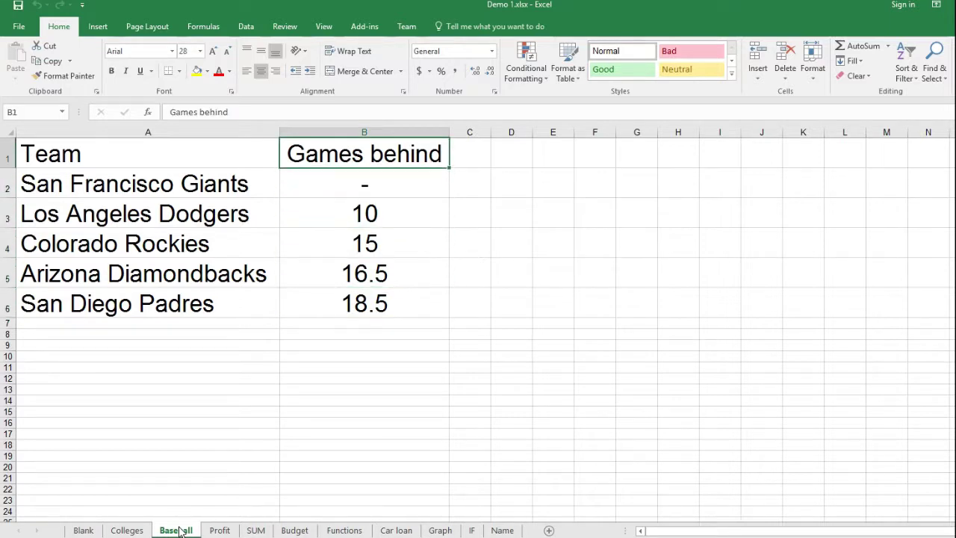
pyautogui.press('Left')
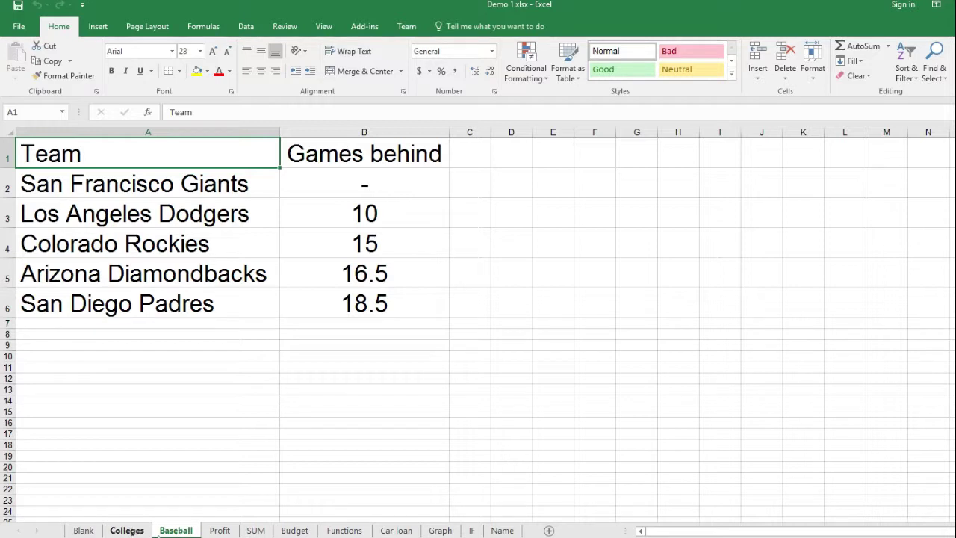
pyautogui.click(221, 531)
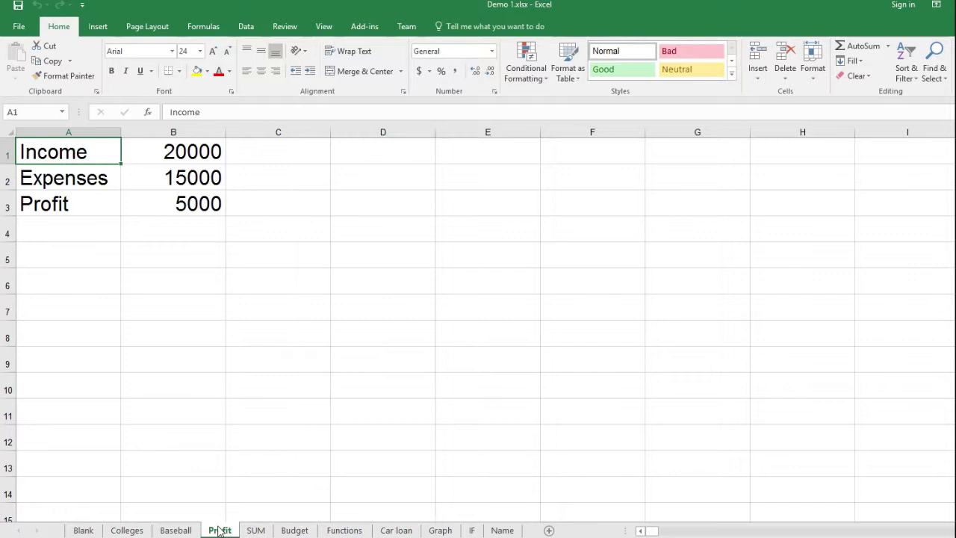
# - Step through the Income, Expenses and Profit labels, then the amounts 20000, 15000 and =B1-B2
pyautogui.press('Down')
pyautogui.press('Down')
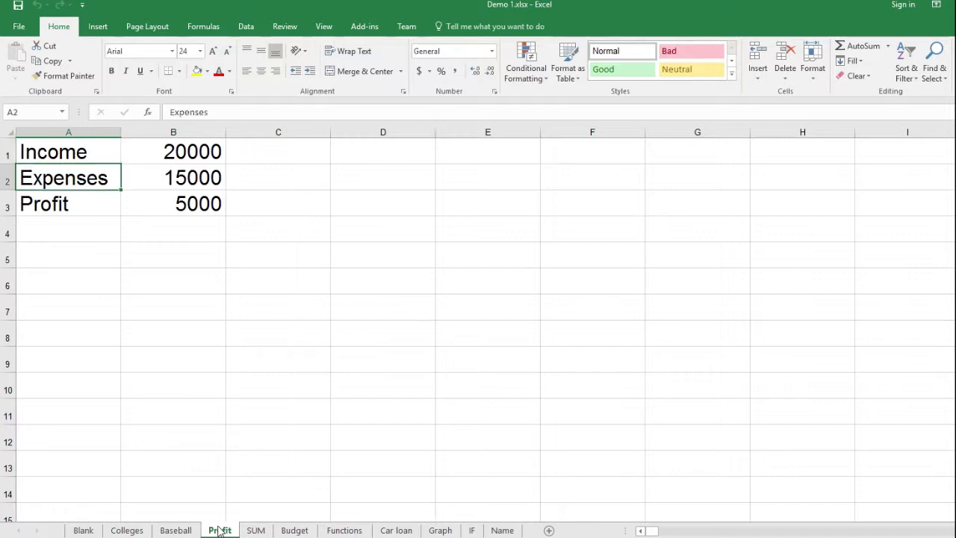
pyautogui.press('Up')
pyautogui.press('Up')
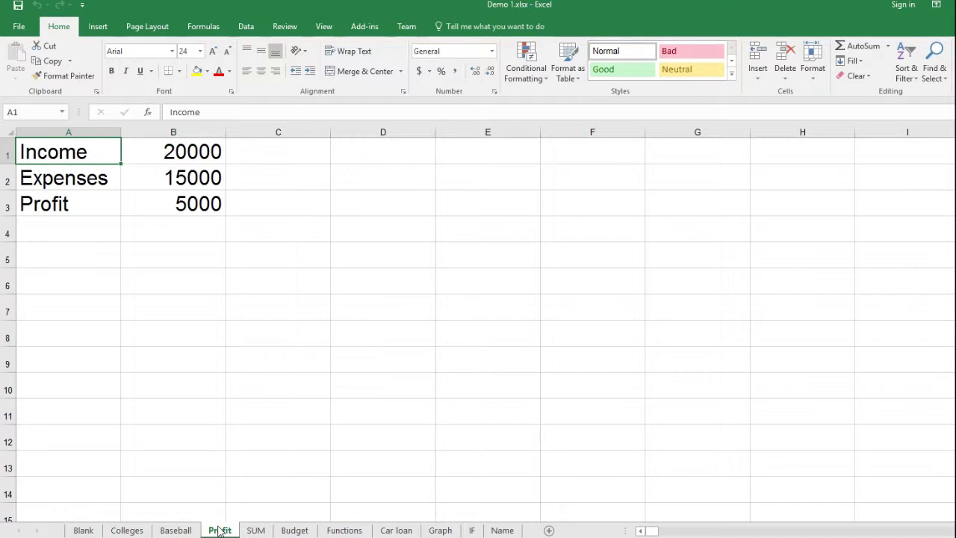
pyautogui.press('Down')
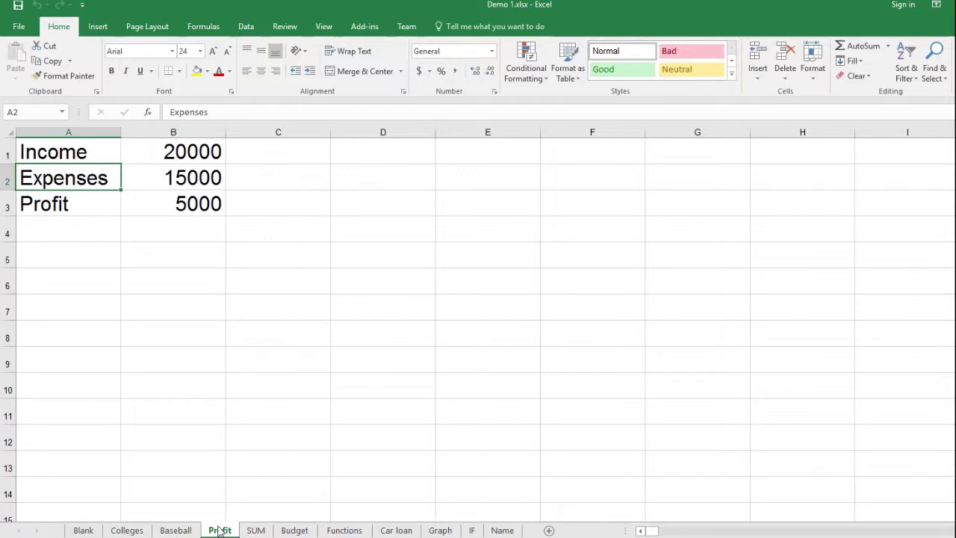
pyautogui.press('Down')
pyautogui.press('Up')
pyautogui.press('Up')
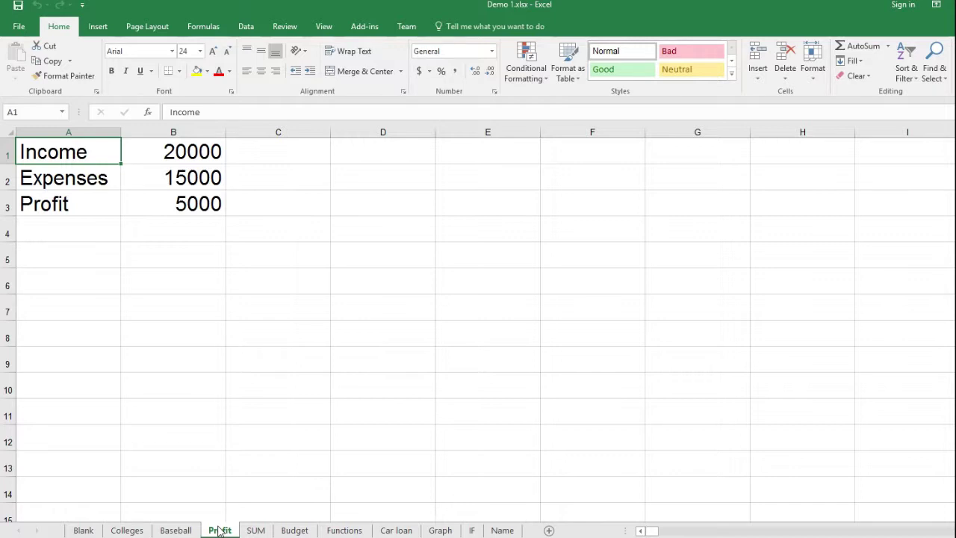
pyautogui.press('Right')
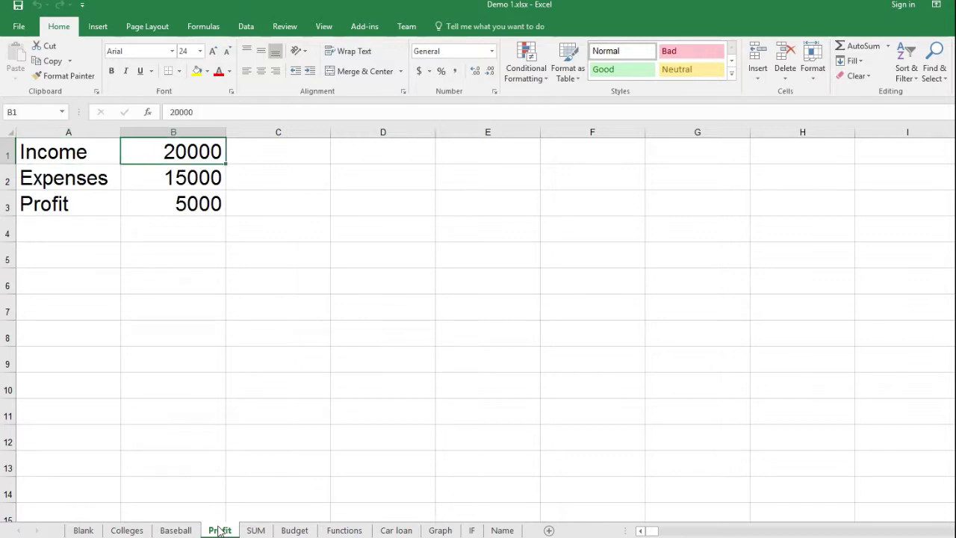
pyautogui.press('Down')
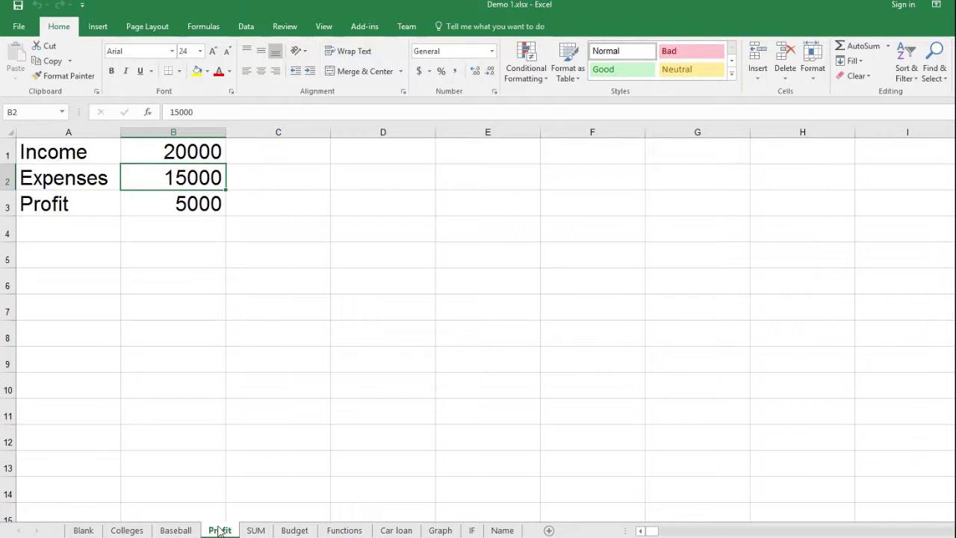
pyautogui.press('Down')
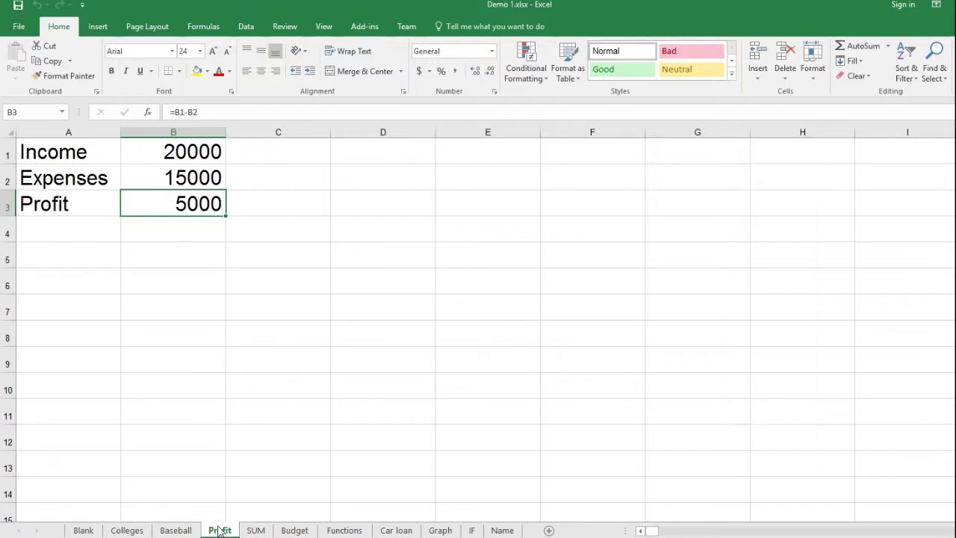
# - Enter 50000 as Income in B1 and 5000 as Expenses in B2
pyautogui.press('Up')
pyautogui.press('Up')
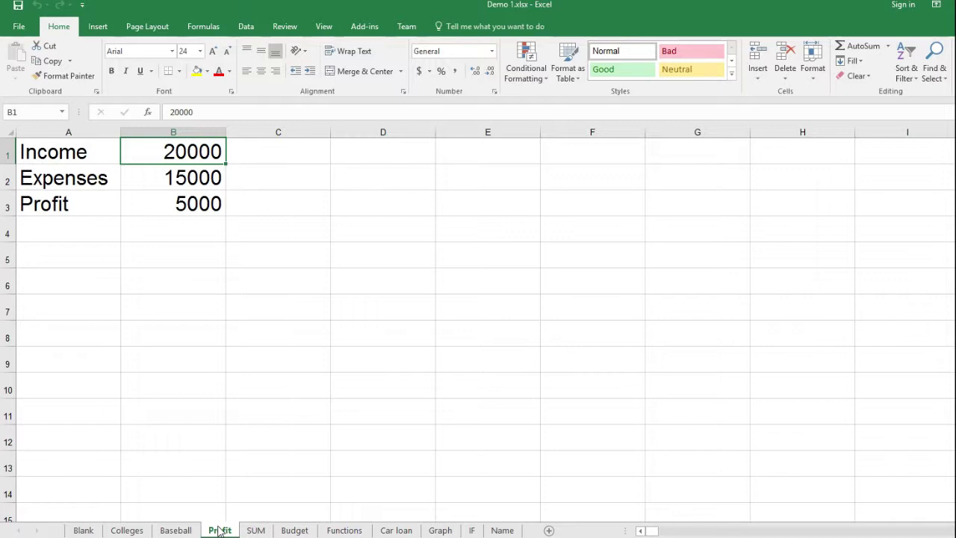
pyautogui.write('5')
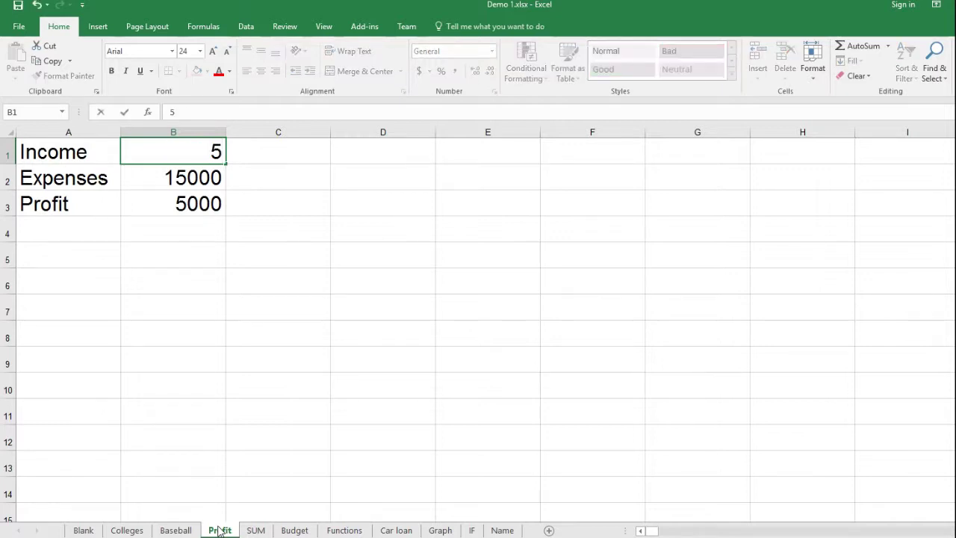
pyautogui.write('0000')
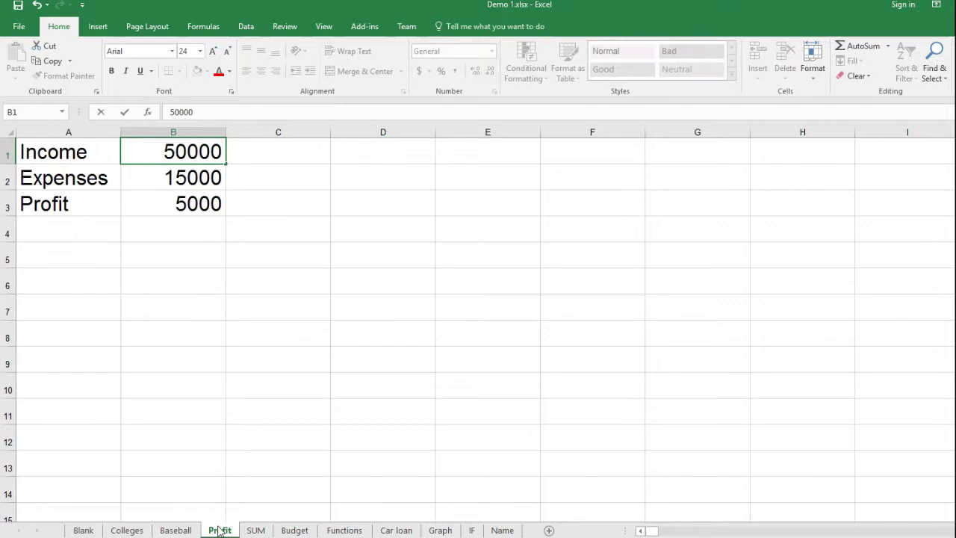
pyautogui.press('Return')
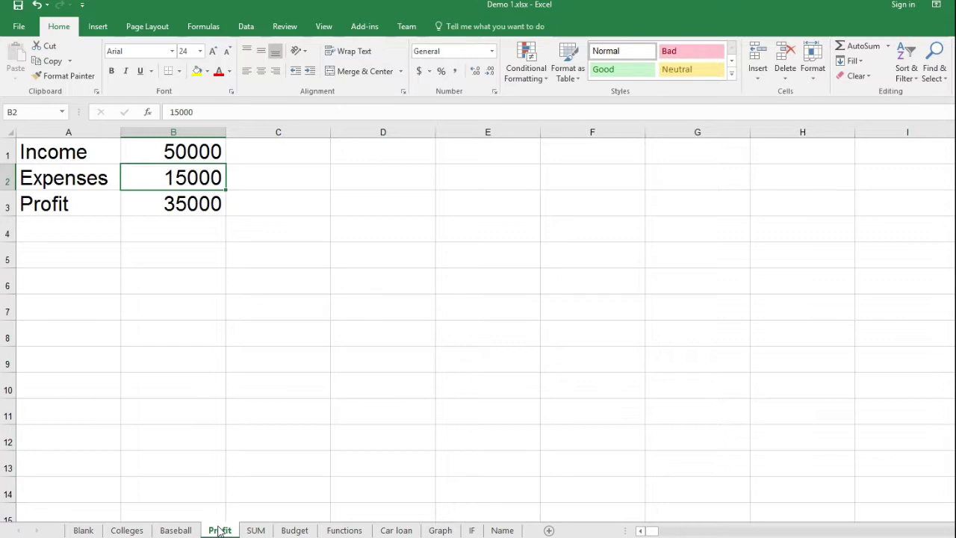
pyautogui.write('5')
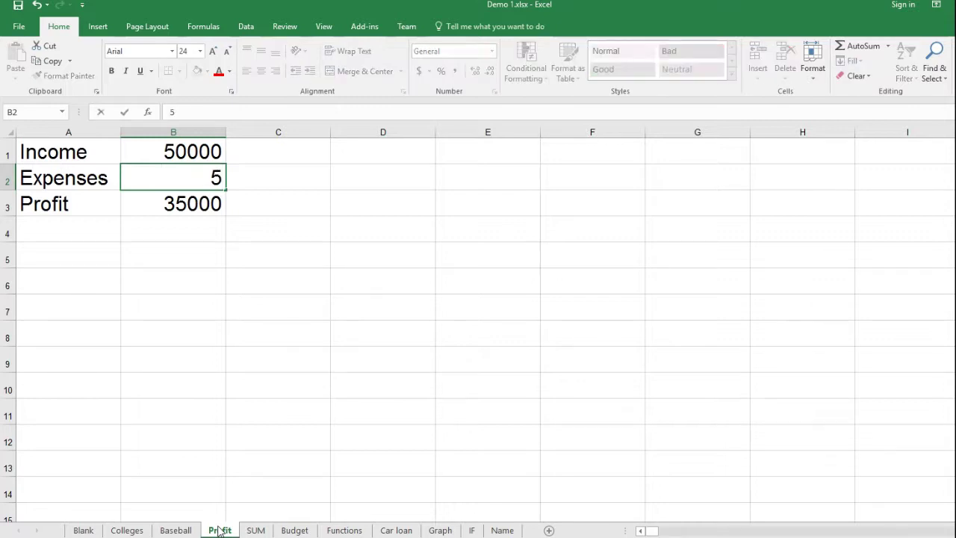
pyautogui.write('000')
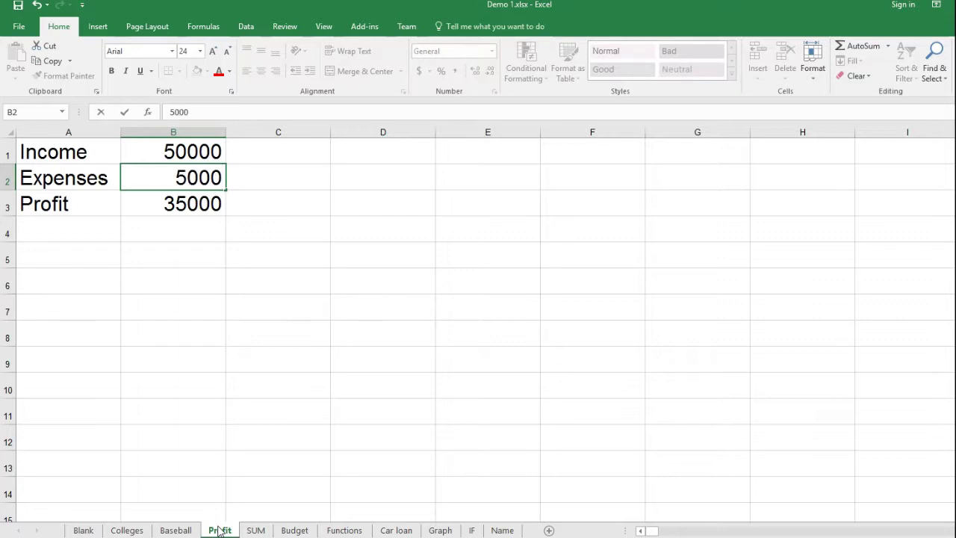
pyautogui.press('Return')
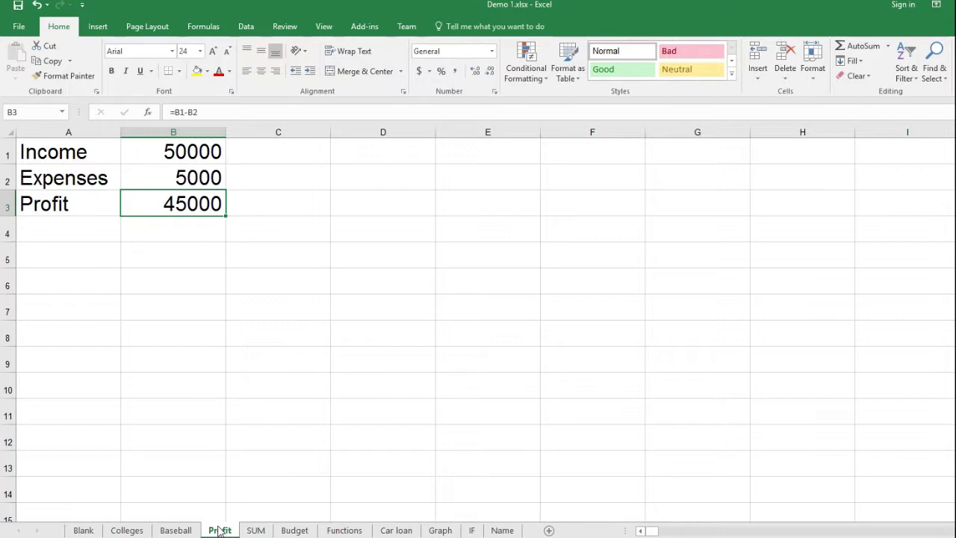
# - Check the Income amount and the recalculated 45000 Profit formula in B3
pyautogui.press('Up')
pyautogui.press('Up')
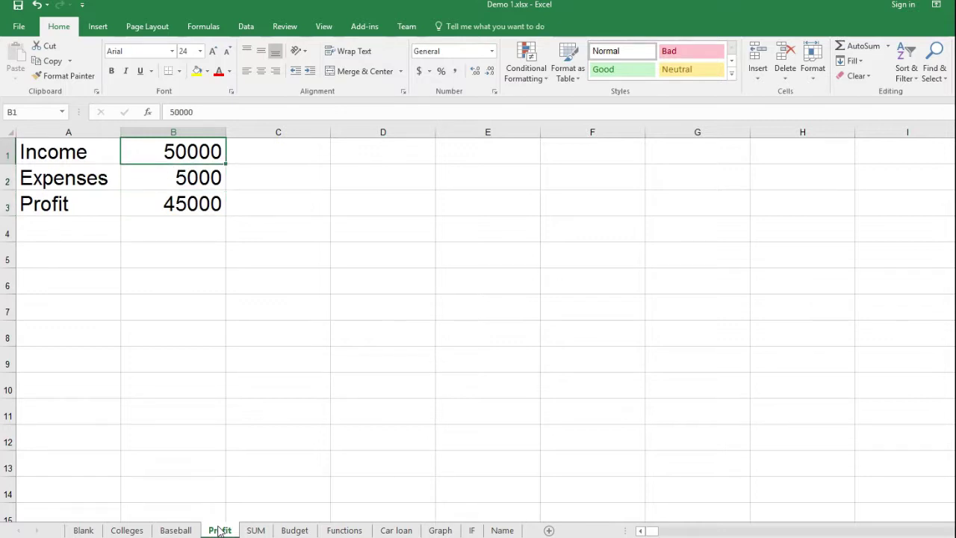
pyautogui.press('Down')
pyautogui.press('Down')
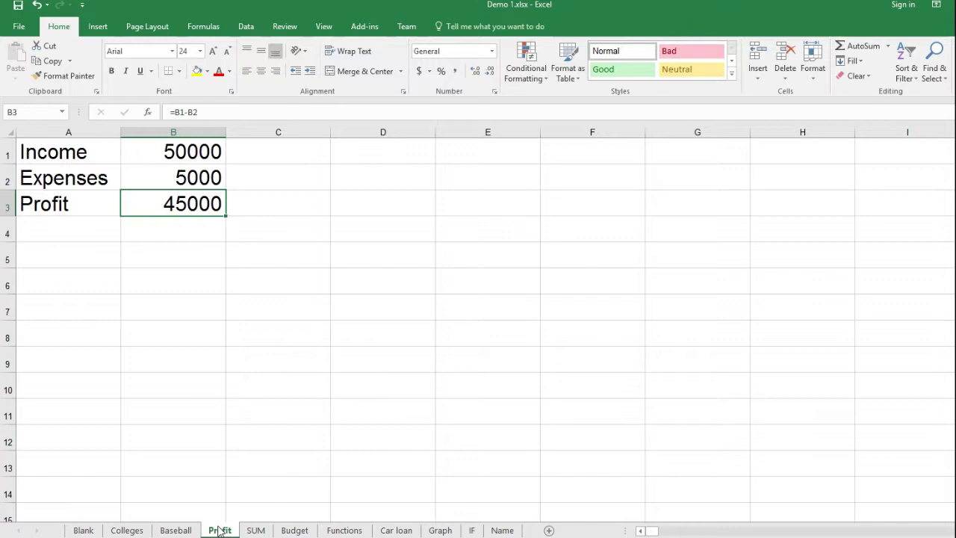
pyautogui.press('Up')
pyautogui.press('Up')
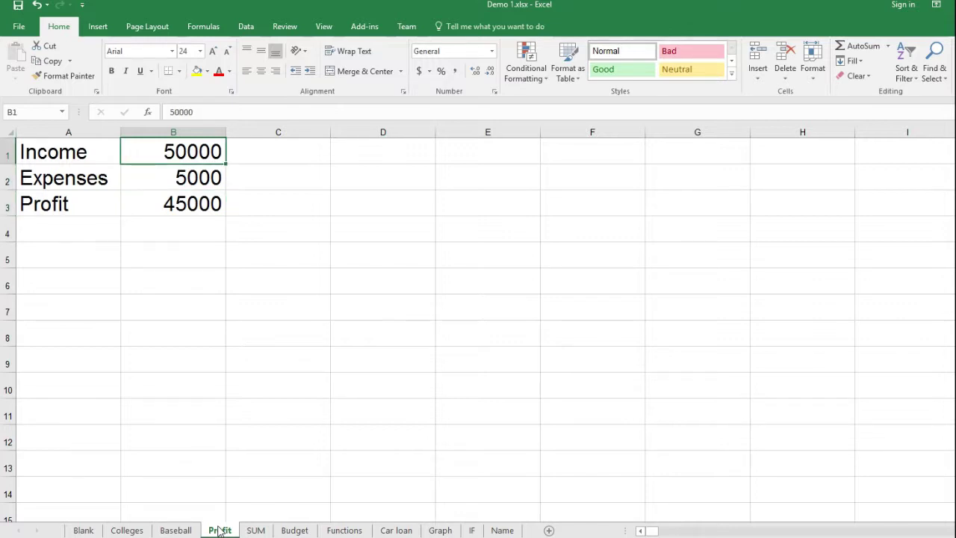
pyautogui.press('Down')
pyautogui.press('Down')
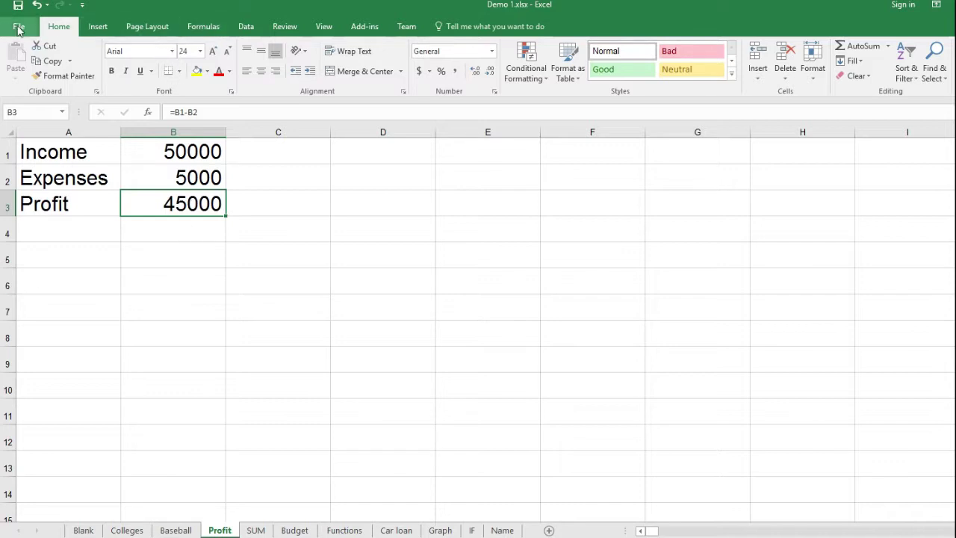
# - Turn on Show Formulas on the Formulas tab to reveal =B1-B2, then turn it off
pyautogui.click(203, 29)
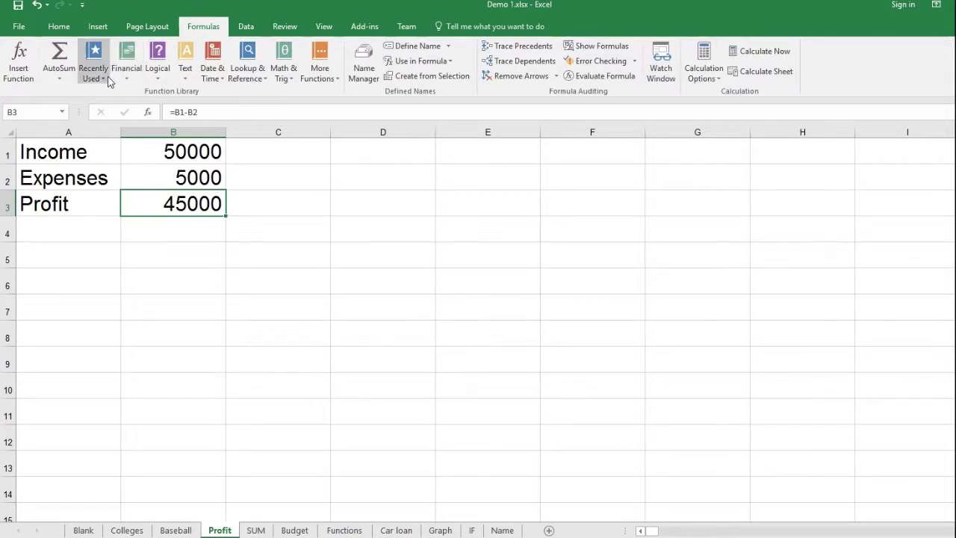
pyautogui.click(590, 50)
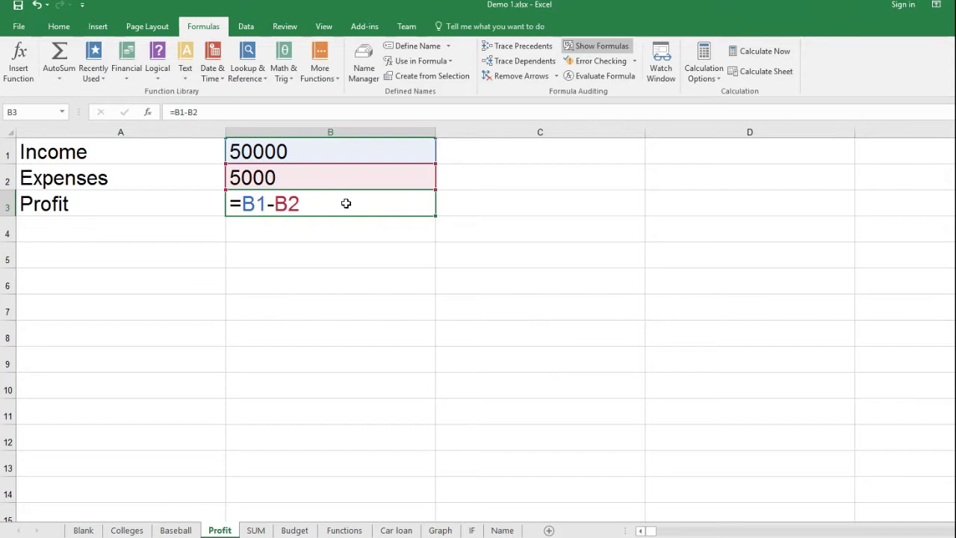
pyautogui.click(598, 49)
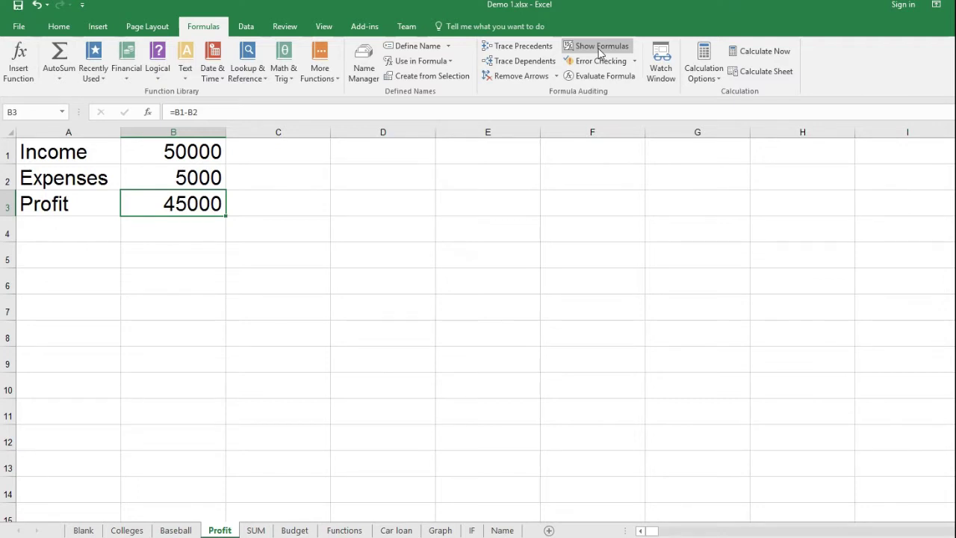
# - Enter 100000 as Income in B1 and 80000 as Expenses in B2
pyautogui.press('Up')
pyautogui.press('Up')
pyautogui.write('1')
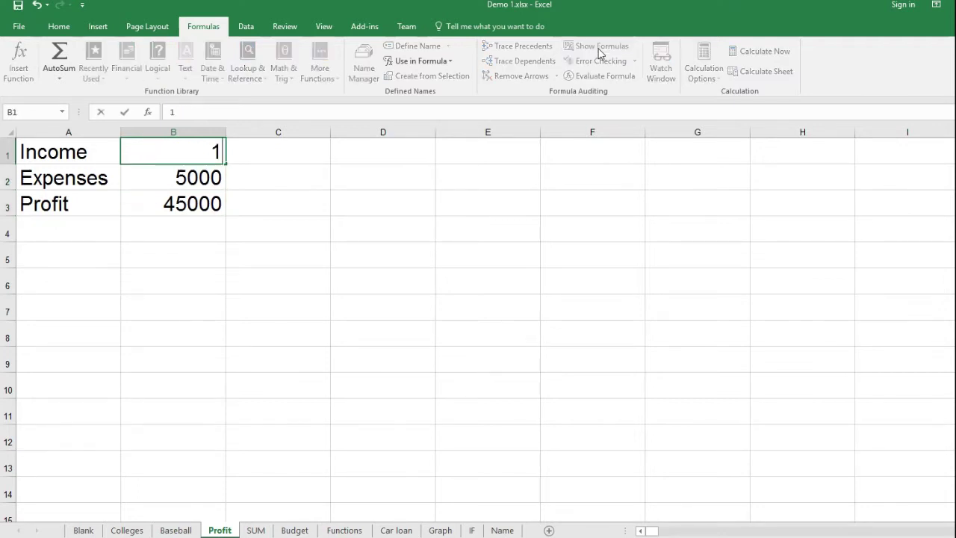
pyautogui.write('00000')
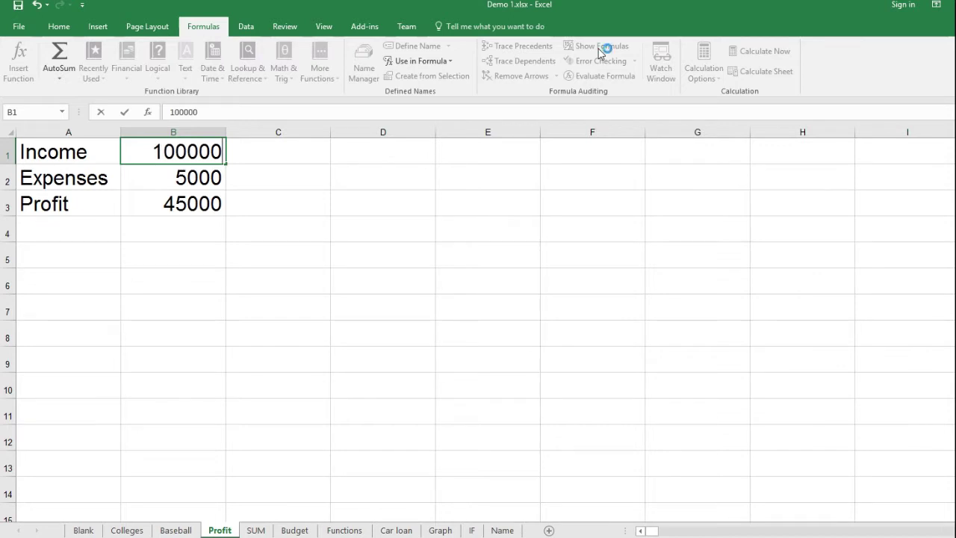
pyautogui.press('Return')
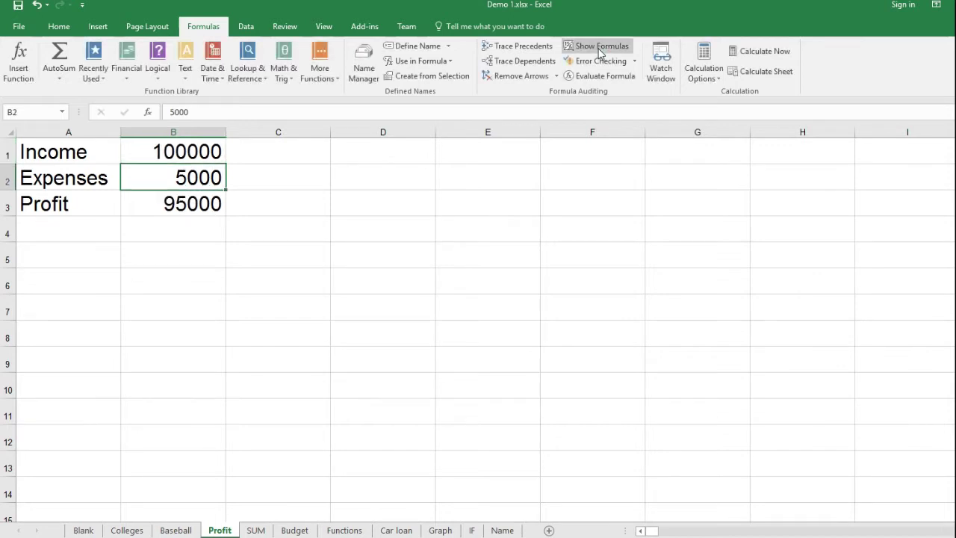
pyautogui.write('80000')
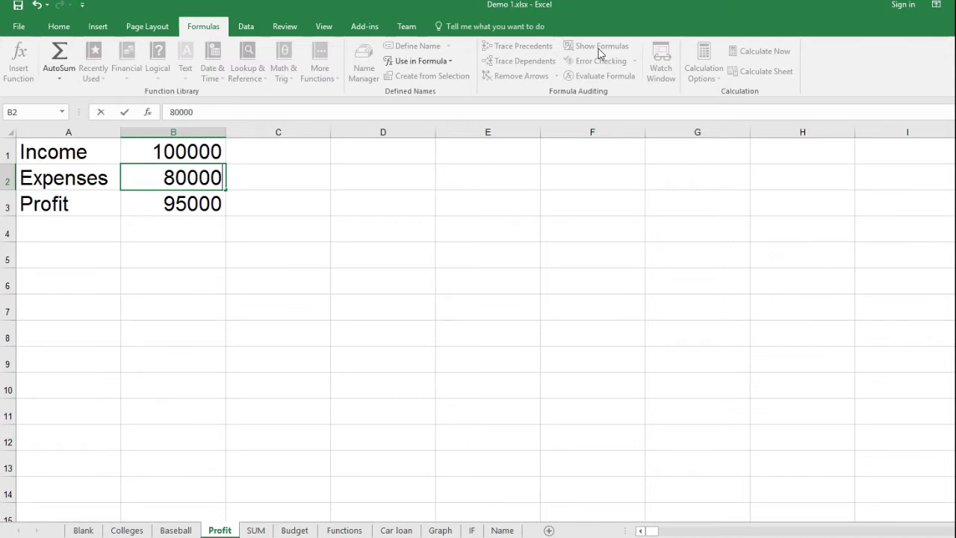
pyautogui.press('Return')
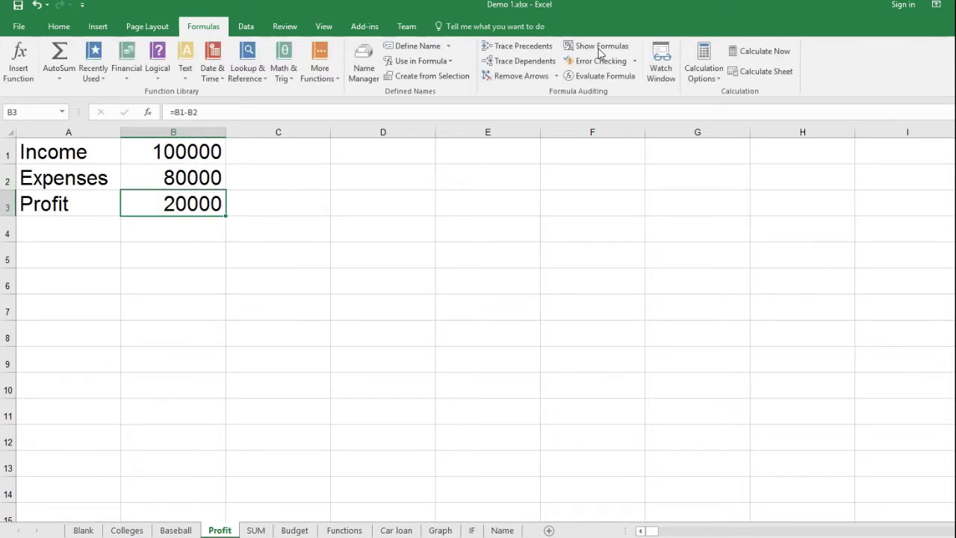